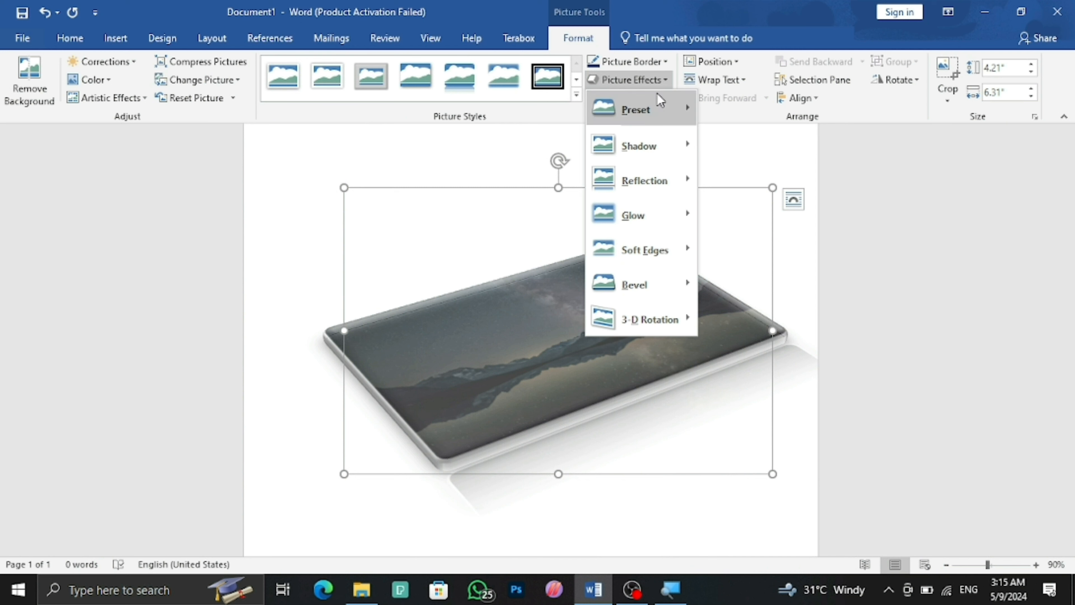
Preview the preset, shadow, glow and 3-D rotation effects on the selected picture without applying any
mouse_move(661, 118)
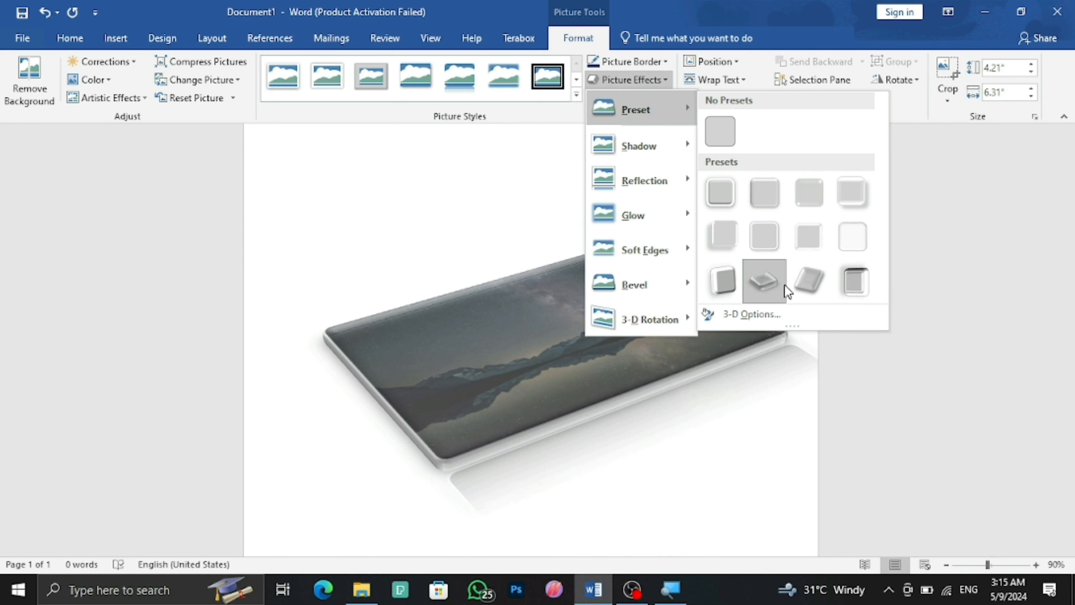
mouse_move(685, 158)
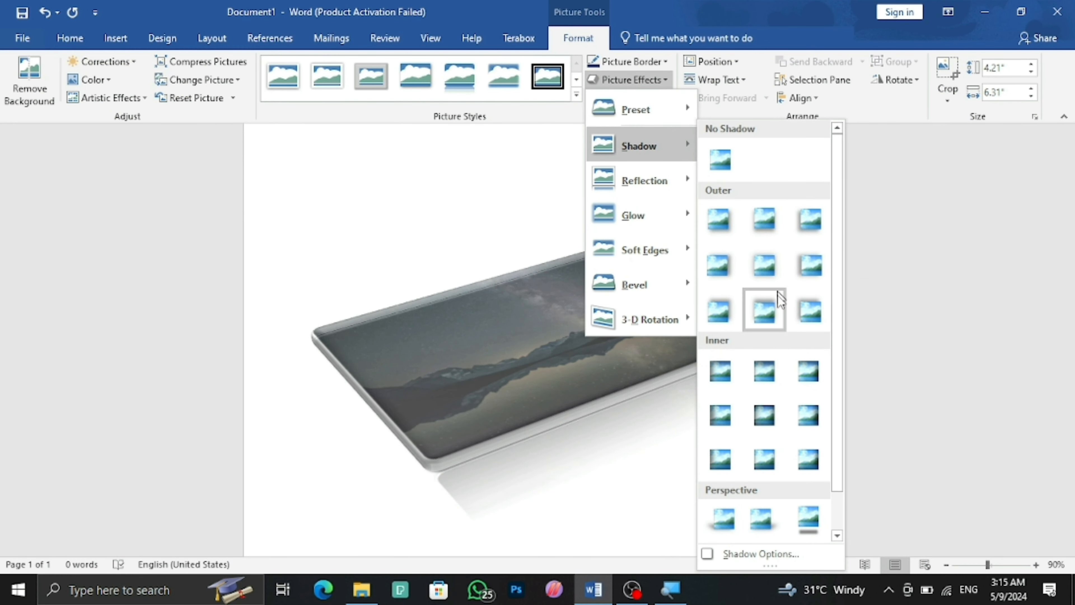
scroll(794, 395, "down", 1)
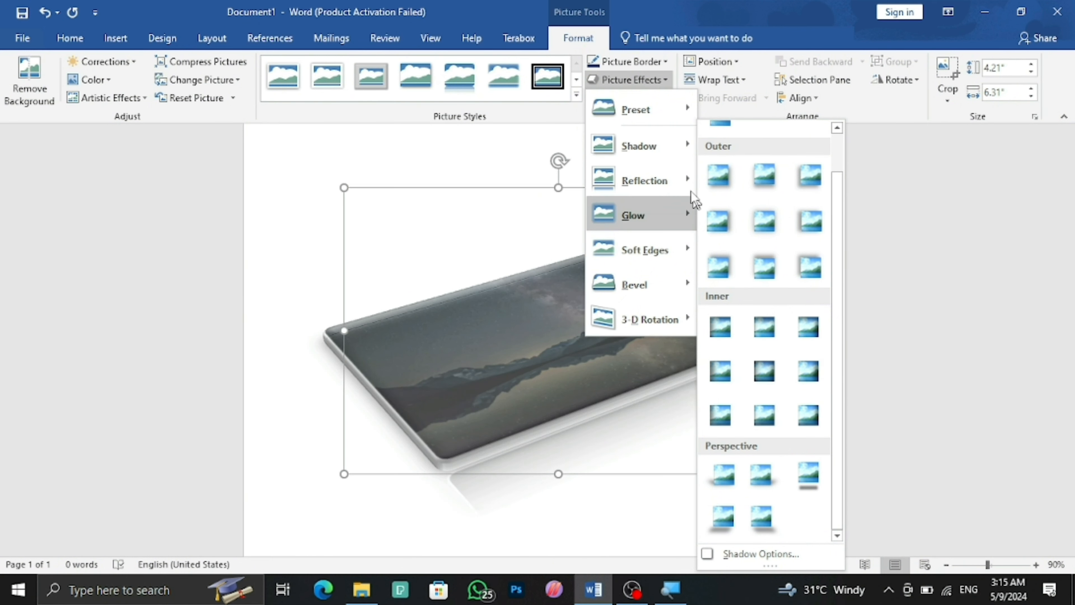
mouse_move(665, 195)
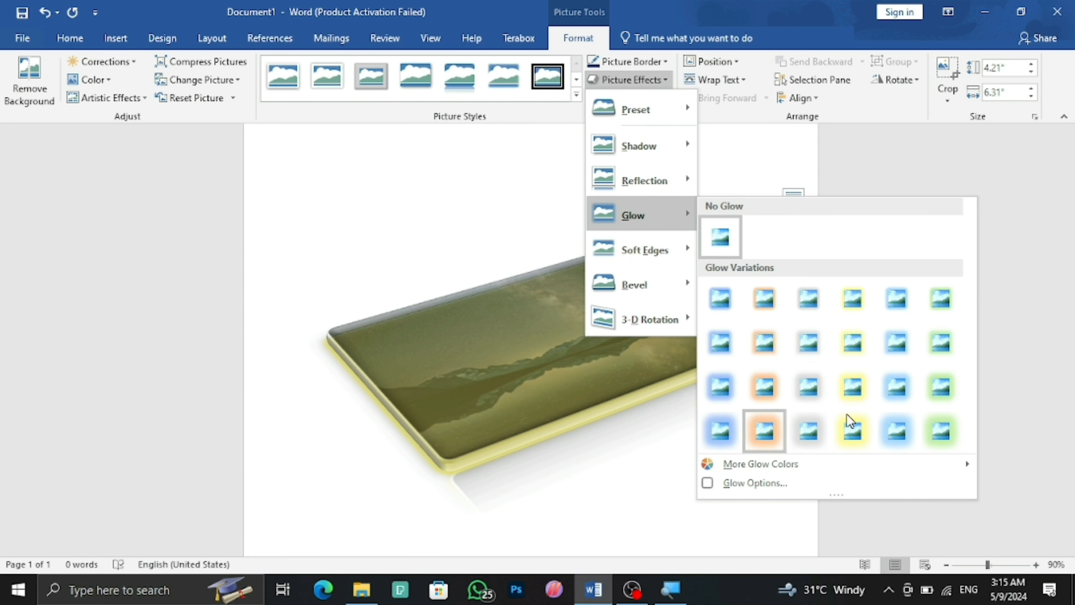
mouse_move(667, 322)
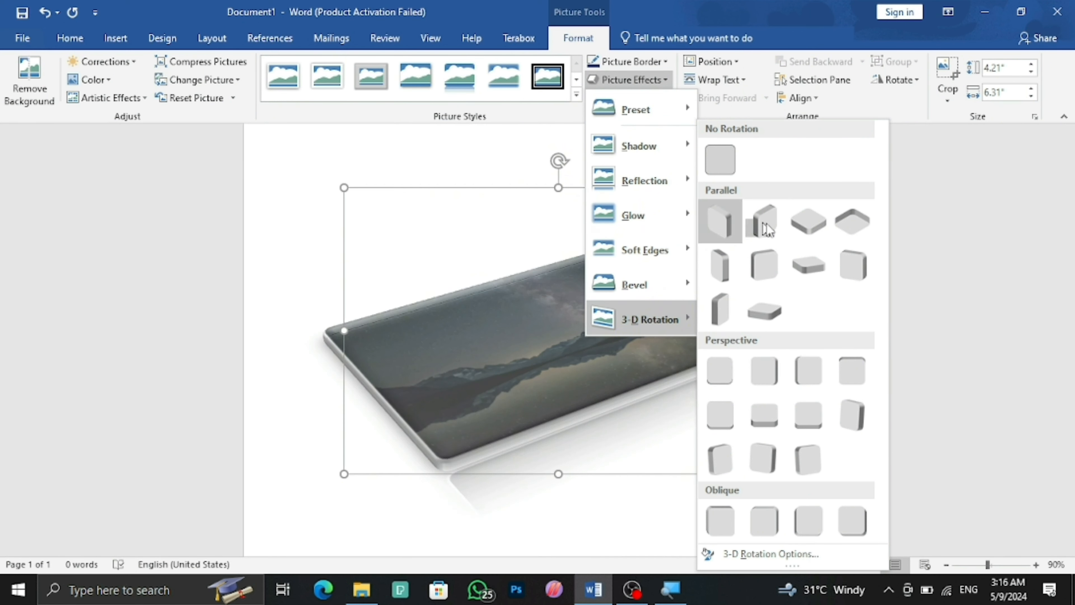
left_click(641, 374)
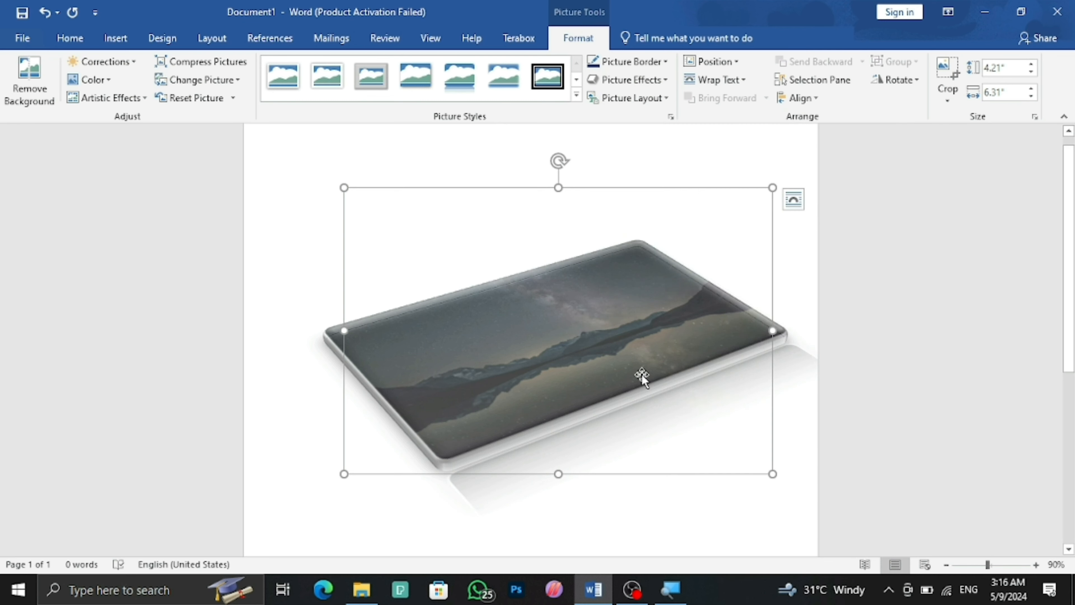
Undo the tilted 3-D effects applied to the night-sky picture
key("ctrl+z")
scroll(523, 297, "down", 2)
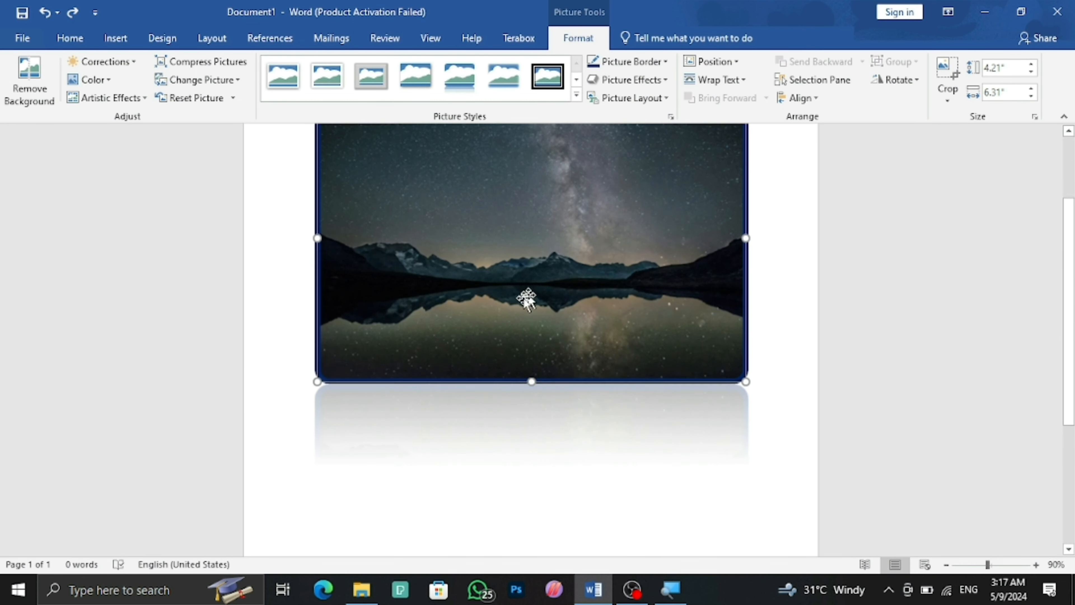
scroll(402, 211, "up", 1)
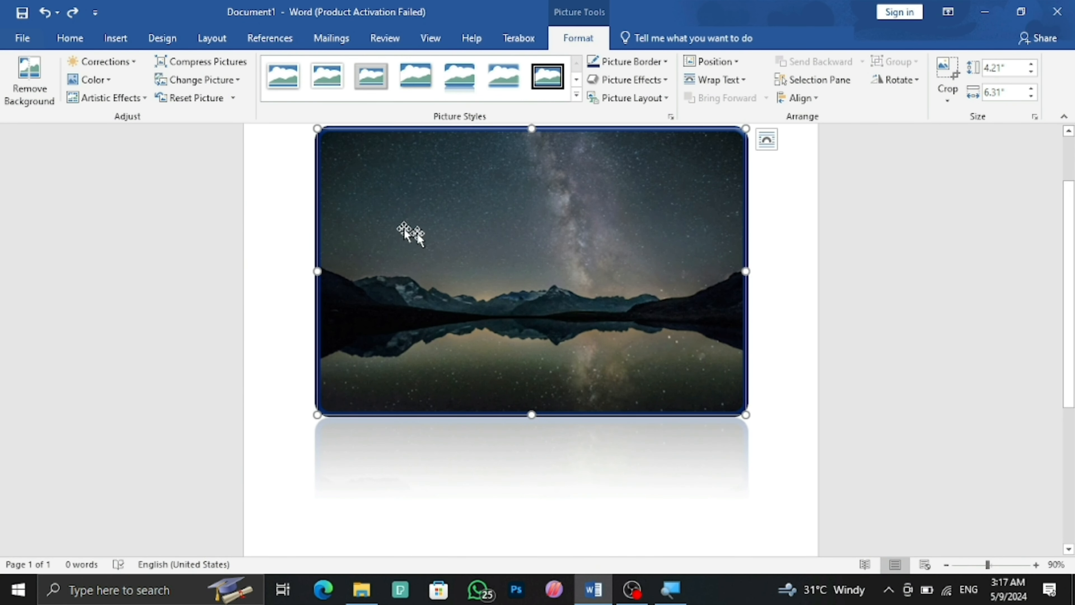
Check the available windows and the Screen Clipping option for inserting a screenshot
left_click(115, 38)
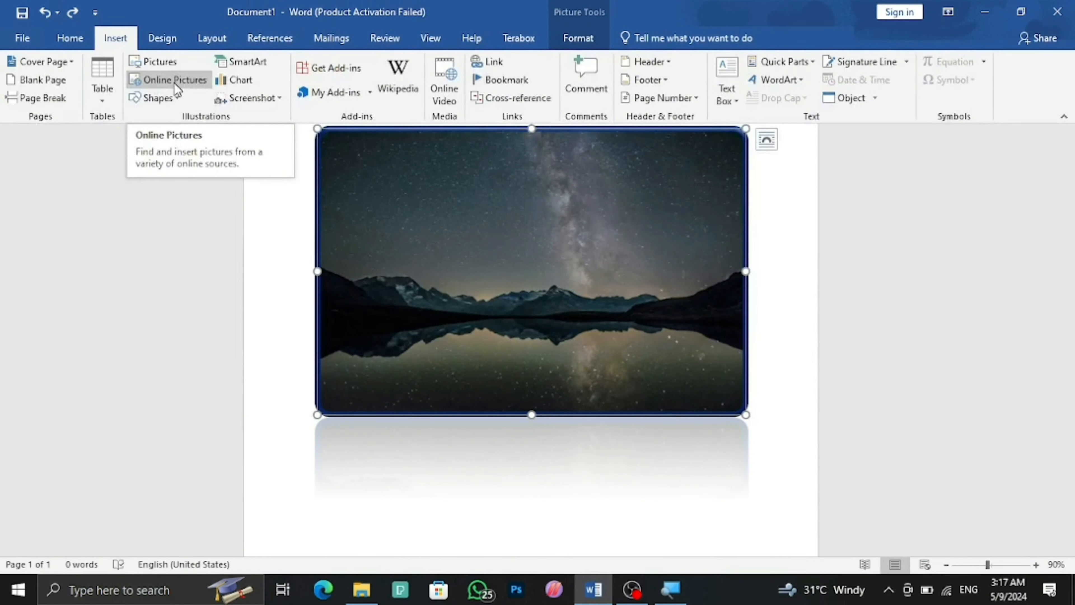
left_click(248, 99)
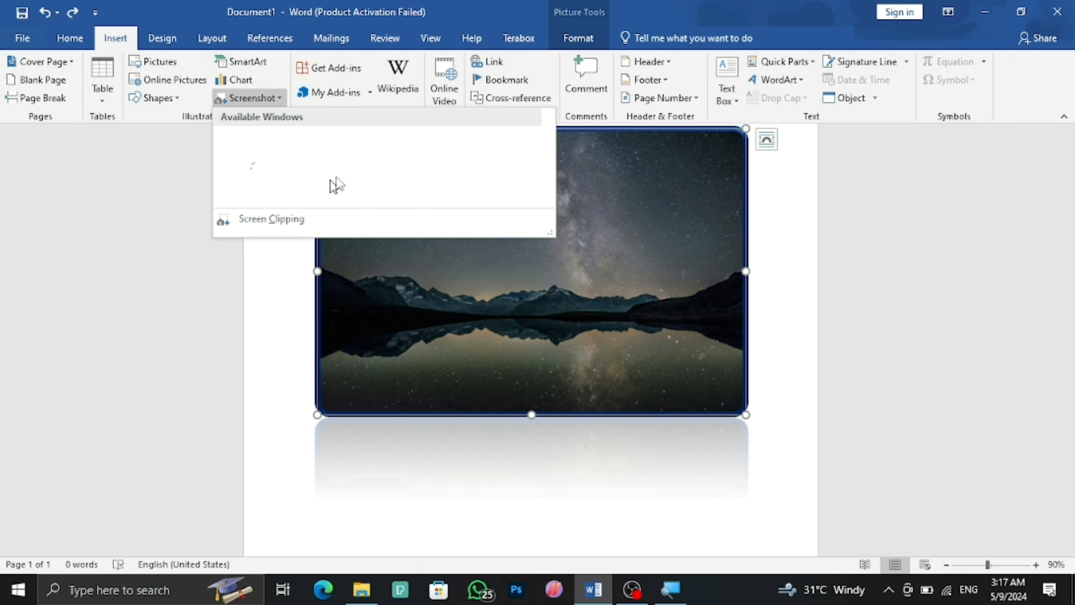
left_click(444, 308)
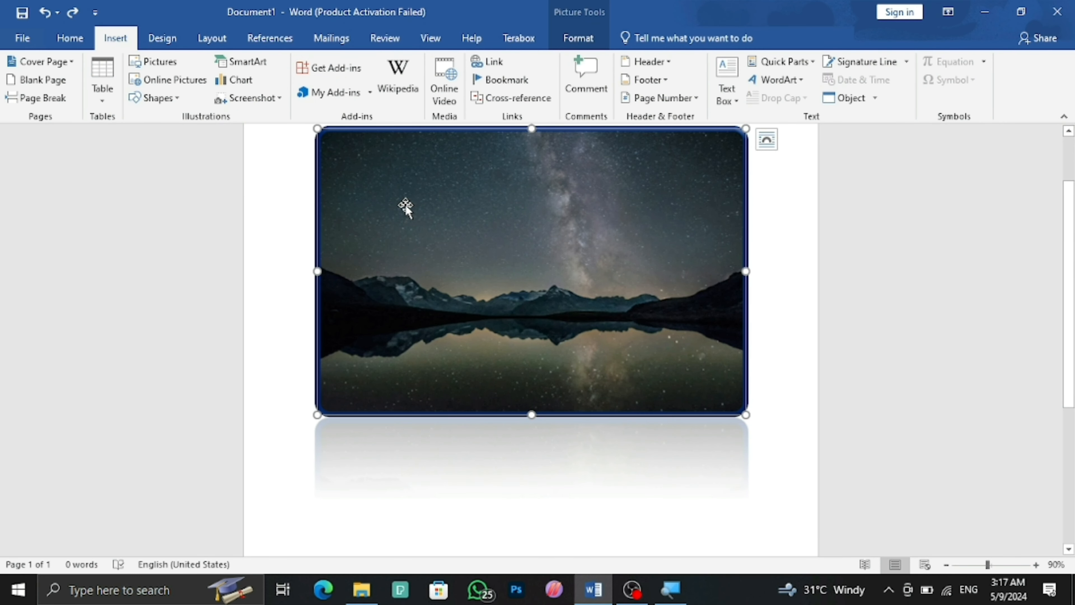
Take a rectangular screen snip around the picture and review it in Snip & Sketch, closing it without saving
key("super+shift+s")
left_click_drag(228, 42, 791, 479)
left_click(918, 442)
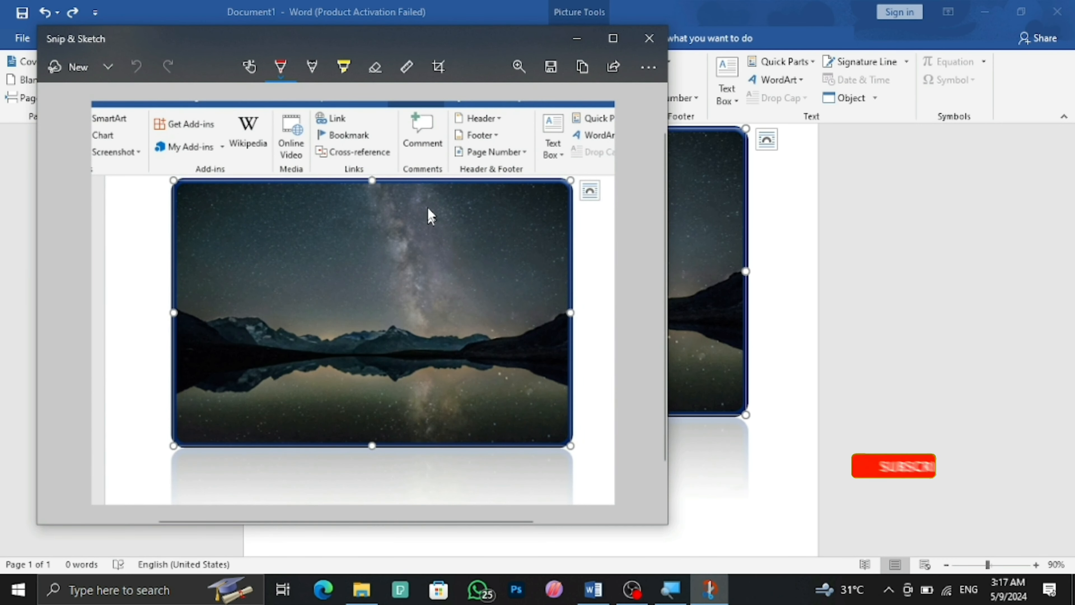
left_click(649, 38)
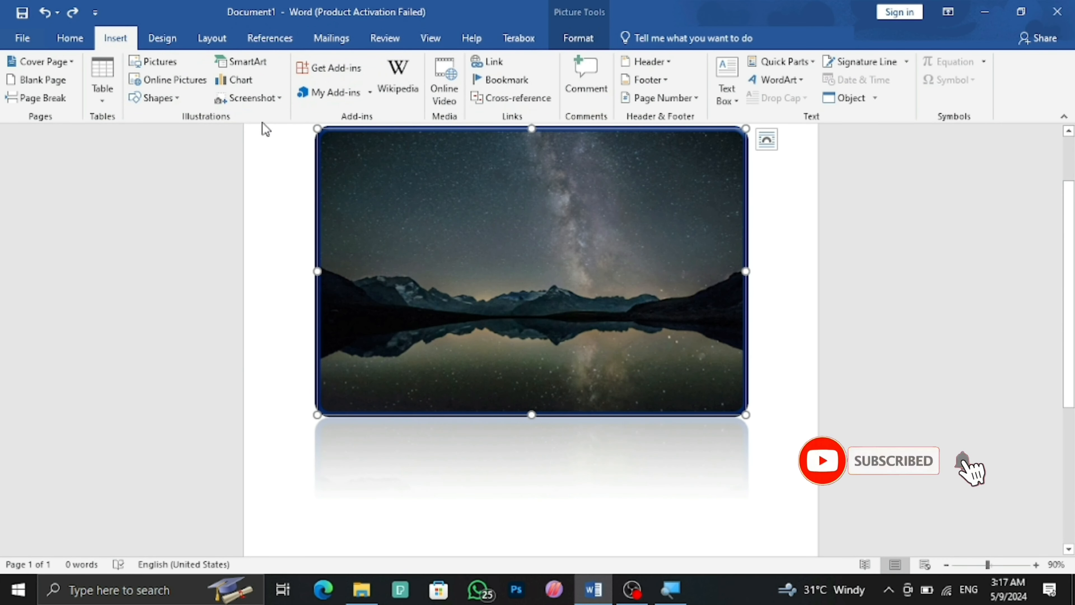
Delete the night-sky picture from the page
left_click(268, 99)
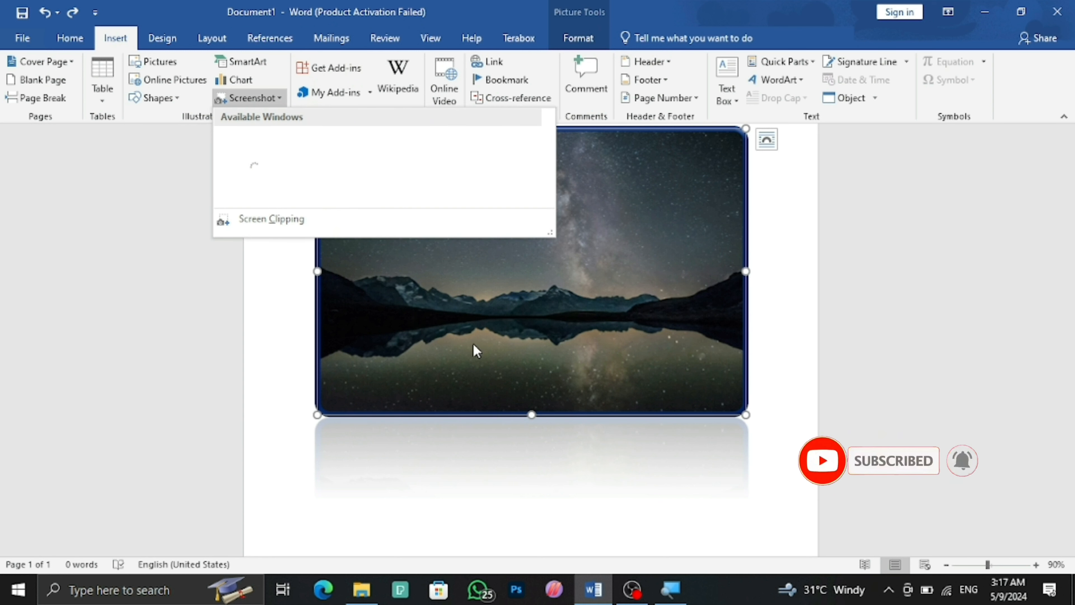
left_click(375, 312)
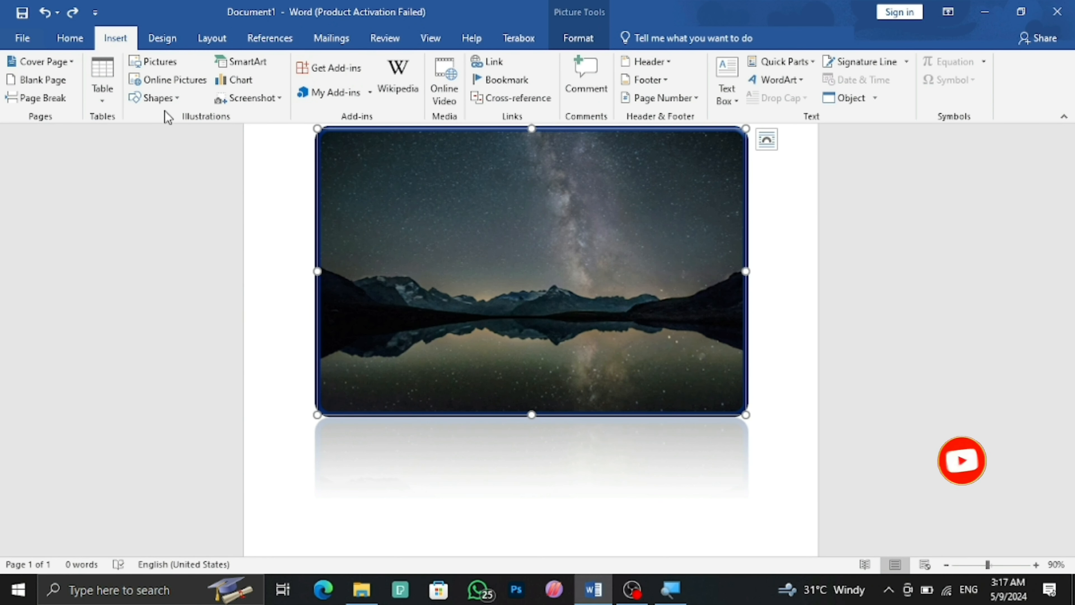
key("Delete")
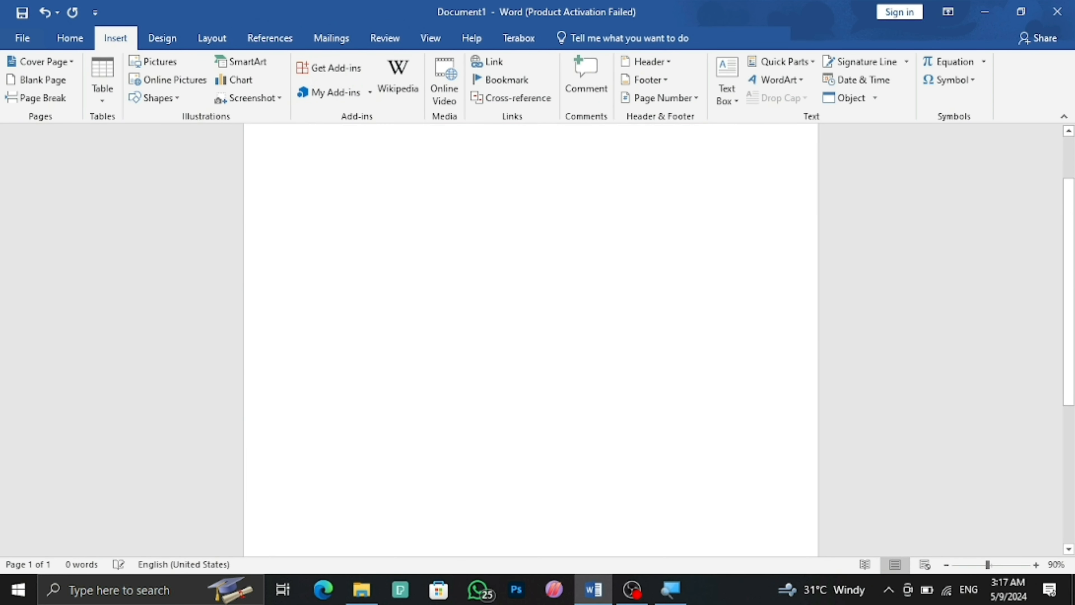
Draw a rectangle about 4.66" high and 5.34" wide on the blank page
left_click(156, 98)
left_click(168, 134)
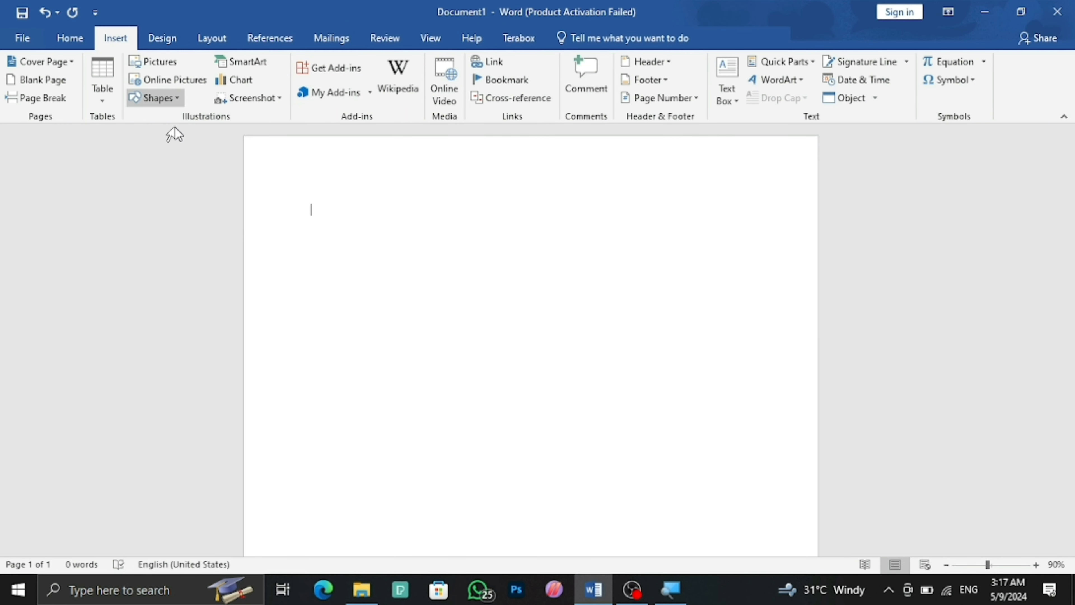
left_click(171, 98)
left_click(198, 135)
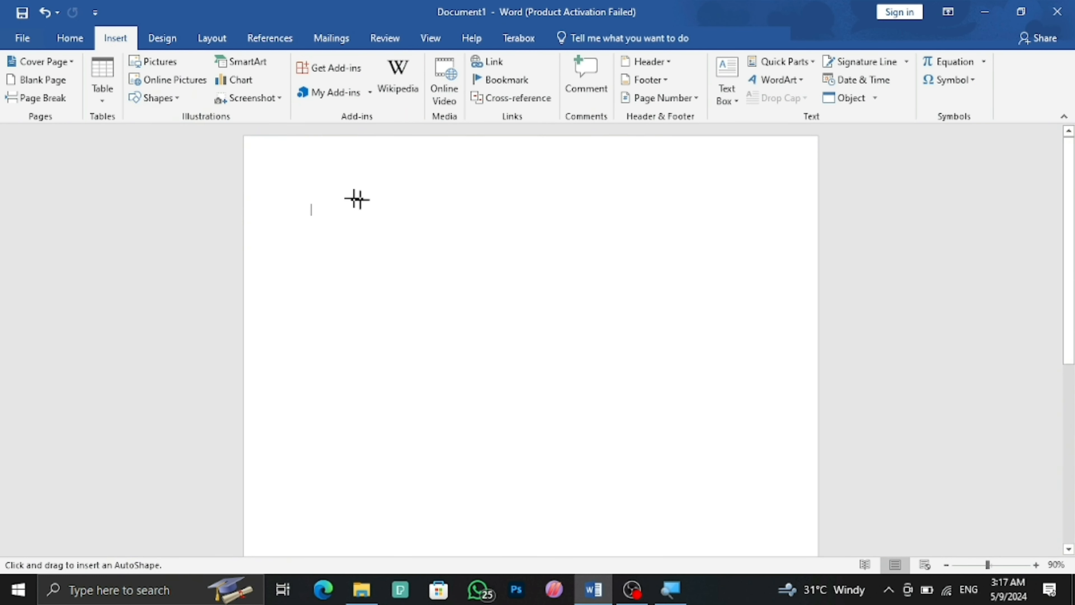
left_click_drag(341, 191, 703, 510)
scroll(473, 280, "down", 1)
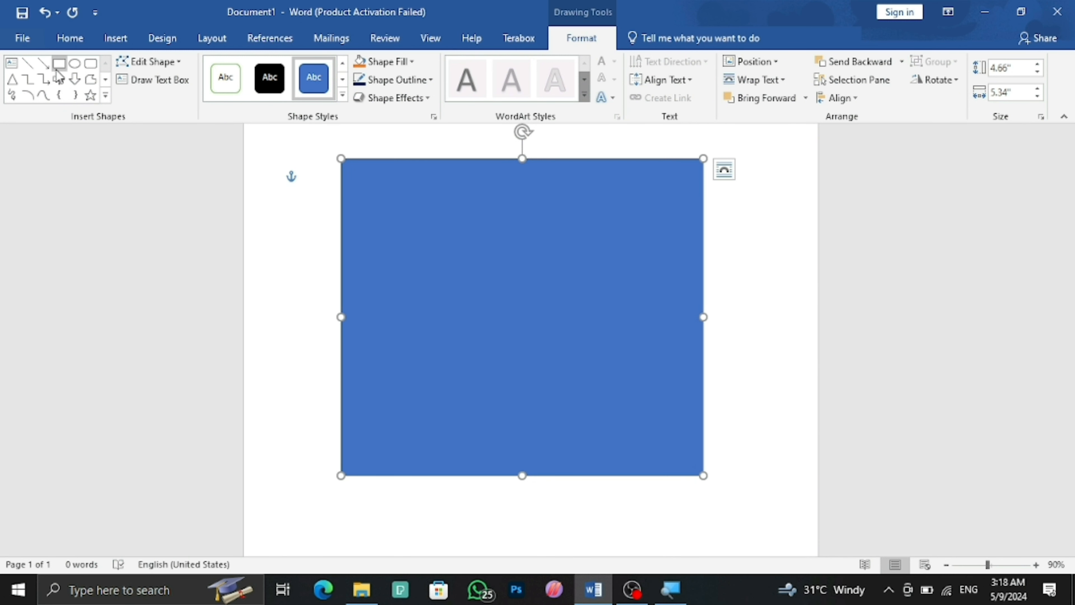
Draw a smaller rectangle about 3.3" by 3.37" inside the blue one and give it the white style with green outline
left_click(59, 78)
mouse_move(368, 197)
left_mouse_down()
mouse_move(470, 293)
mouse_move(569, 420)
mouse_move(601, 422)
left_mouse_up()
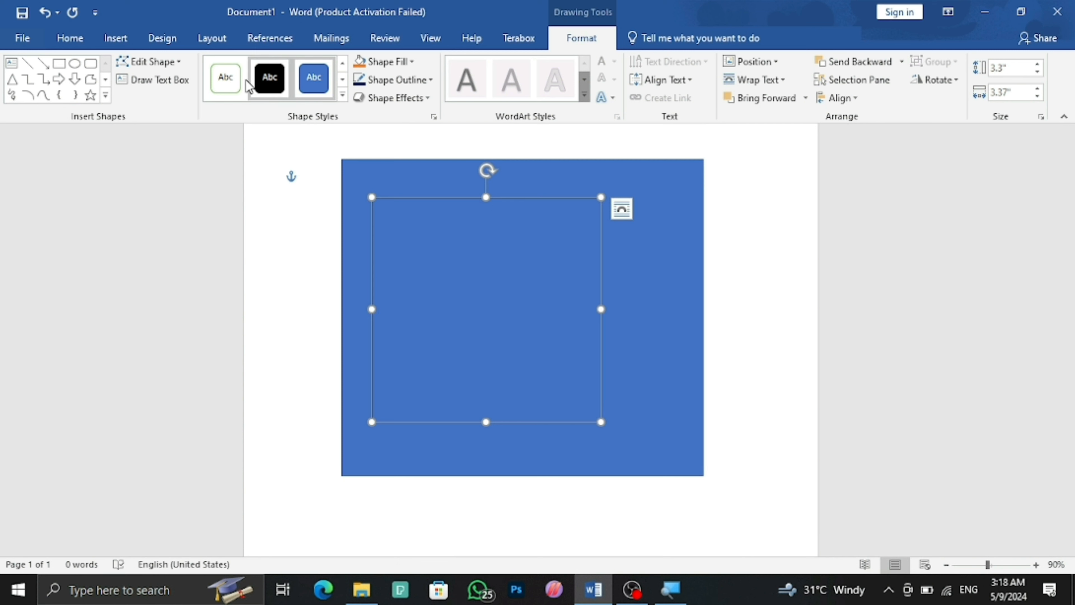
left_click(225, 76)
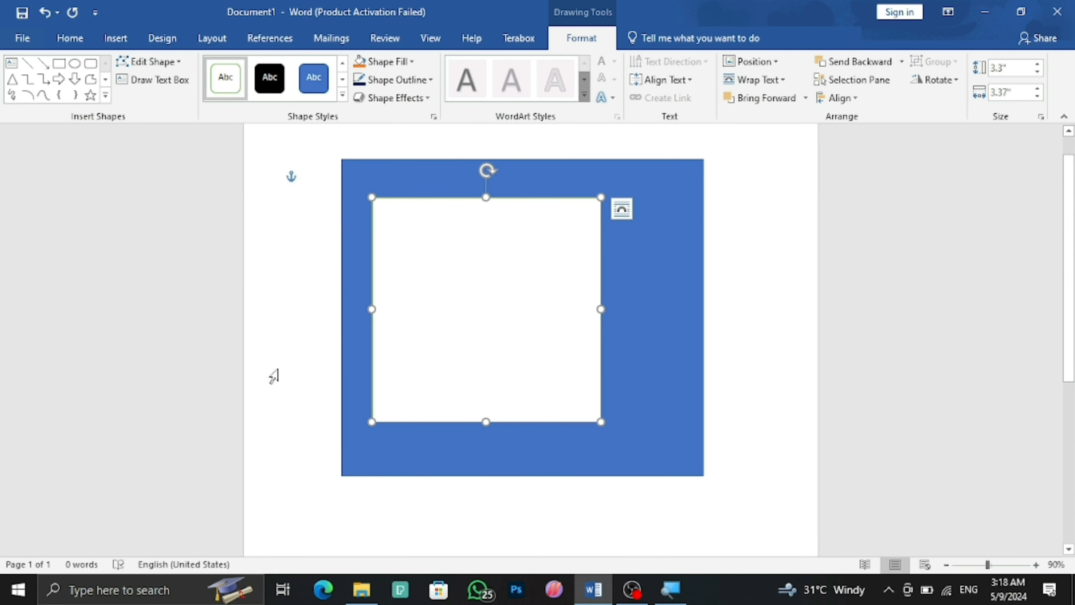
Draw a star about 0.31" by 0.34" beside the white rectangle and give it the white style with green outline
left_click(96, 97)
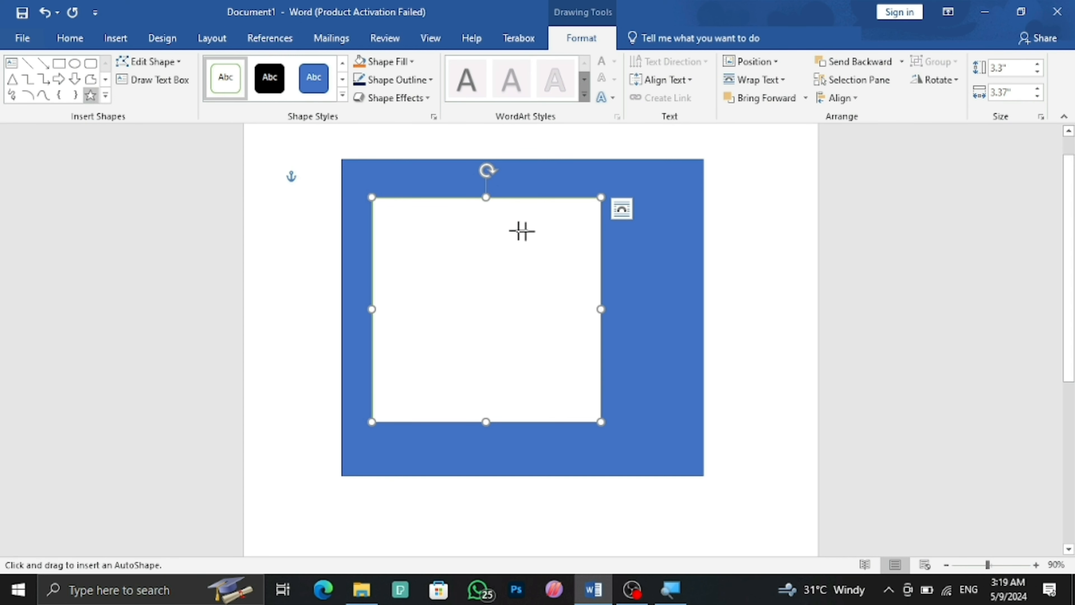
left_click_drag(634, 233, 658, 257)
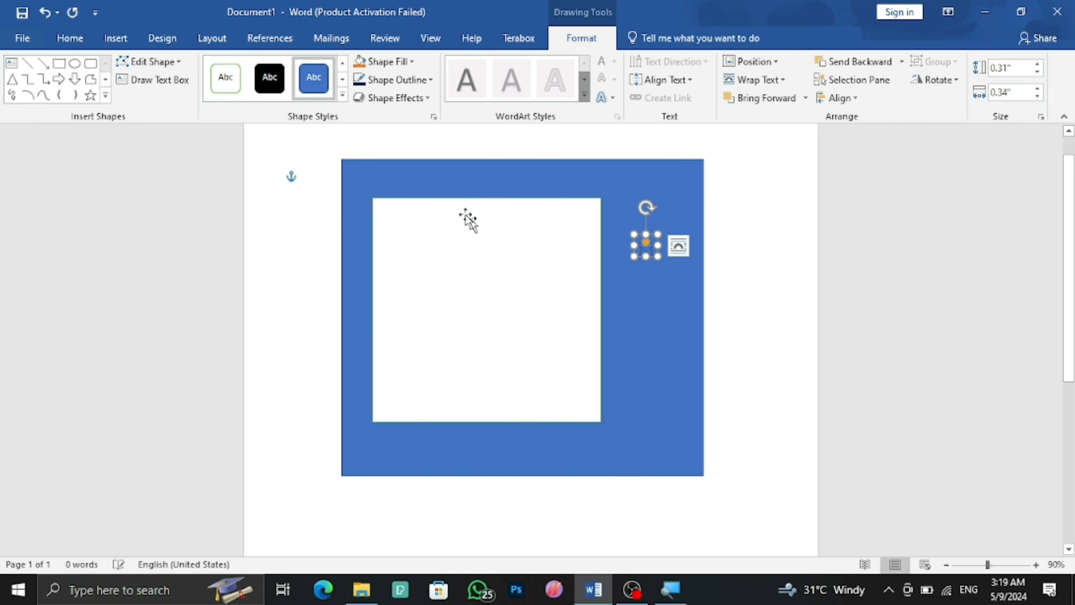
left_click(245, 91)
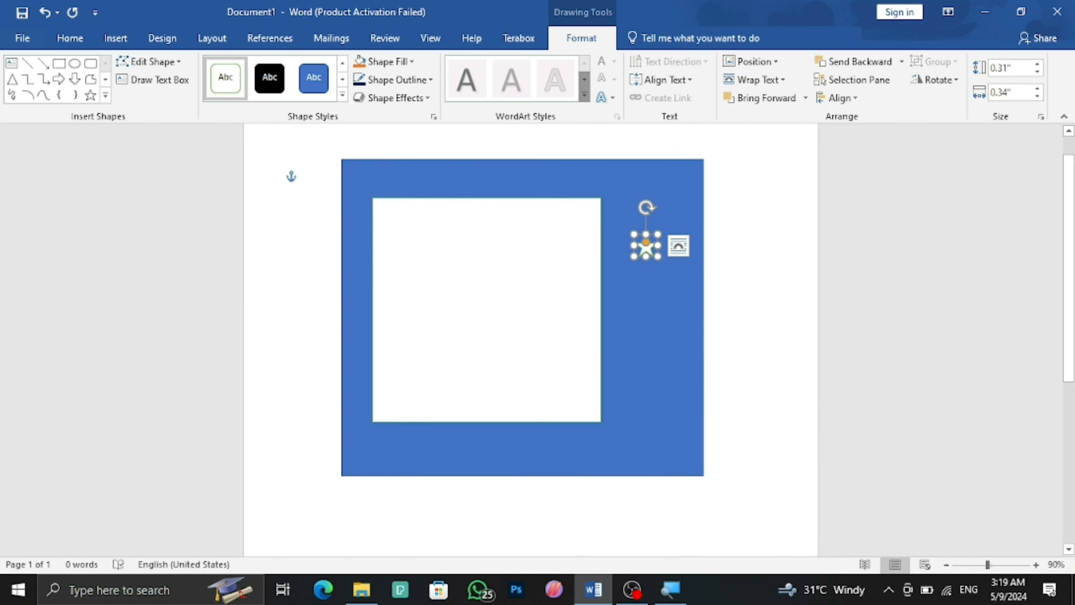
key("Escape")
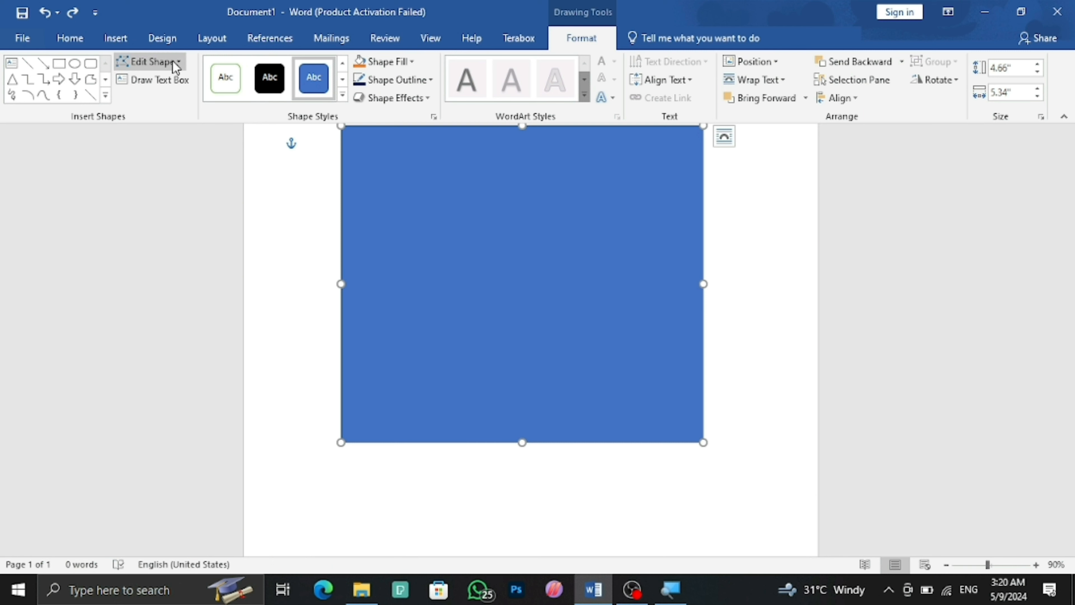
Change the large blue rectangle into a right triangle
left_click(153, 62)
mouse_move(199, 88)
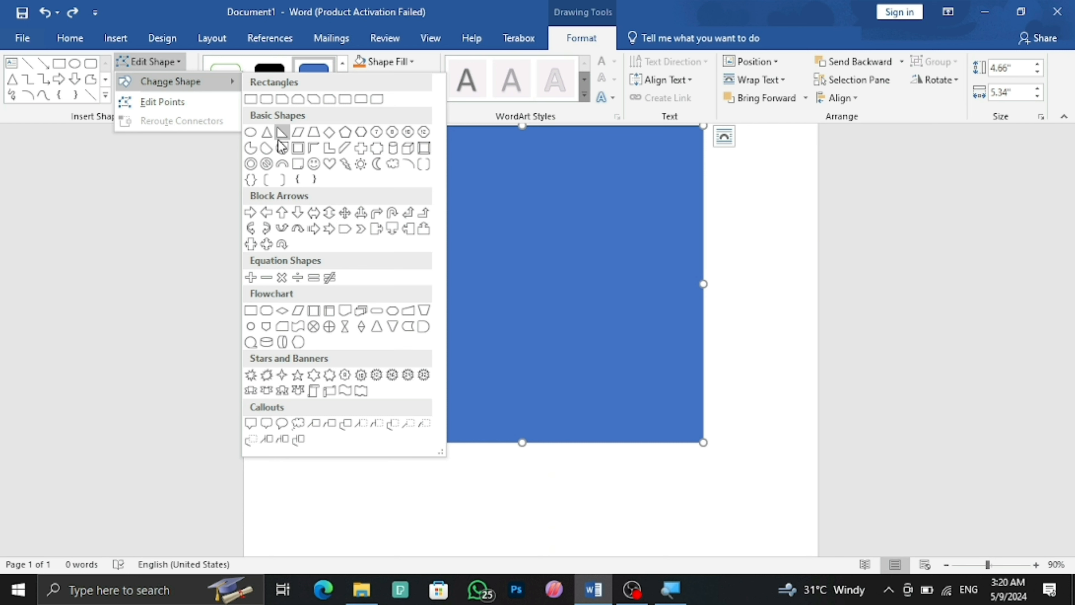
left_click(282, 131)
scroll(546, 396, "up", 2)
scroll(487, 368, "down", 3)
scroll(421, 333, "up", 2)
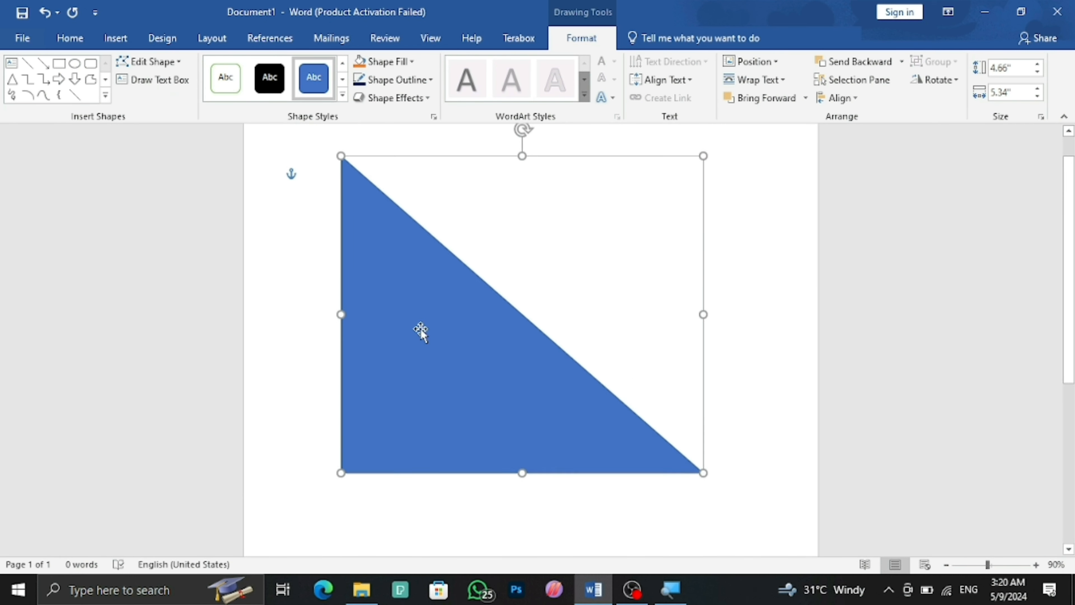
Change the blue shape into a chevron and shrink it to about 2.72" high and 1.99" wide
left_click(158, 64)
mouse_move(182, 85)
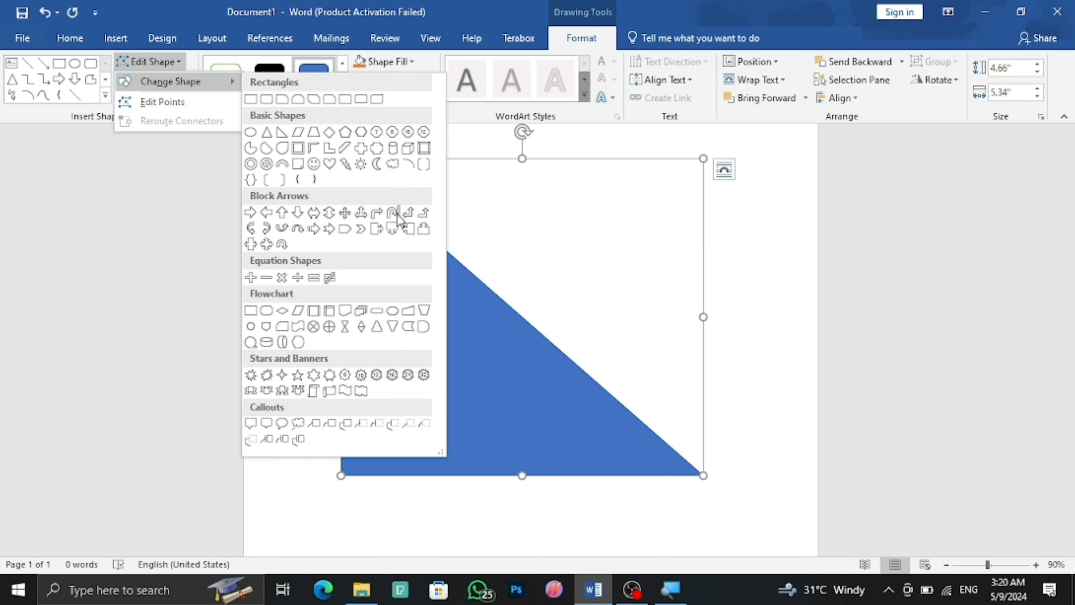
left_click(361, 229)
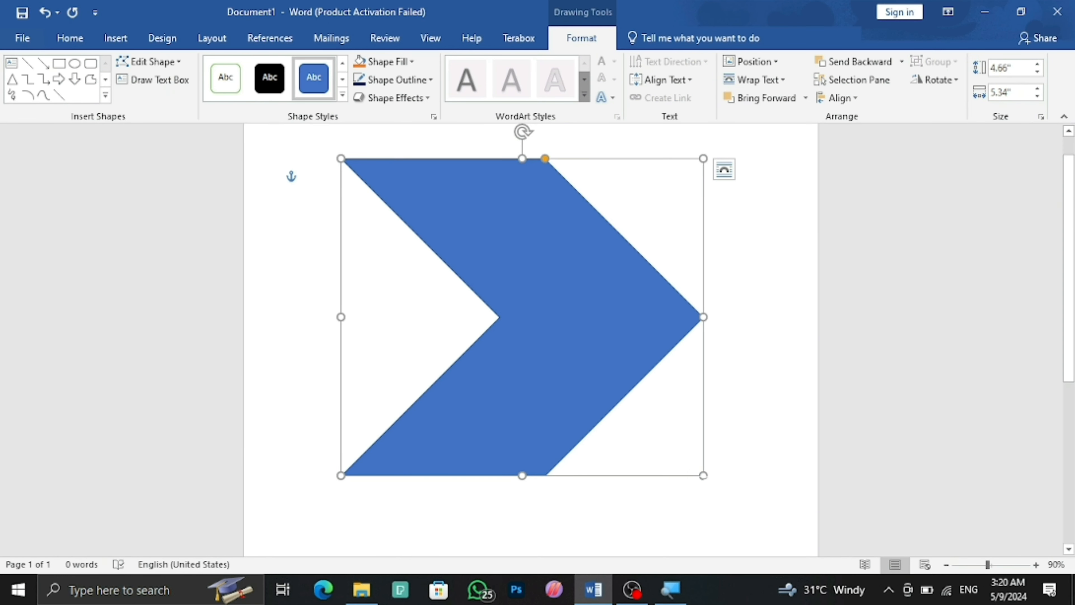
left_click_drag(702, 477, 476, 343)
Edit the chevron's points, moving the upper vertex outward, the tip inward and the lower vertex far outward to widen the shape
left_click(149, 61)
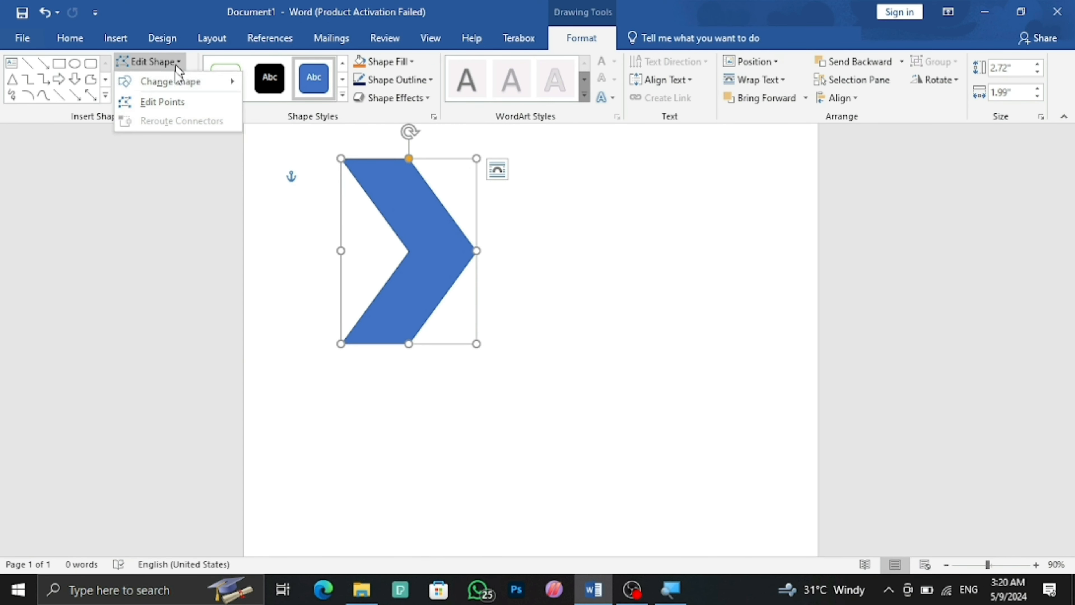
left_click(173, 100)
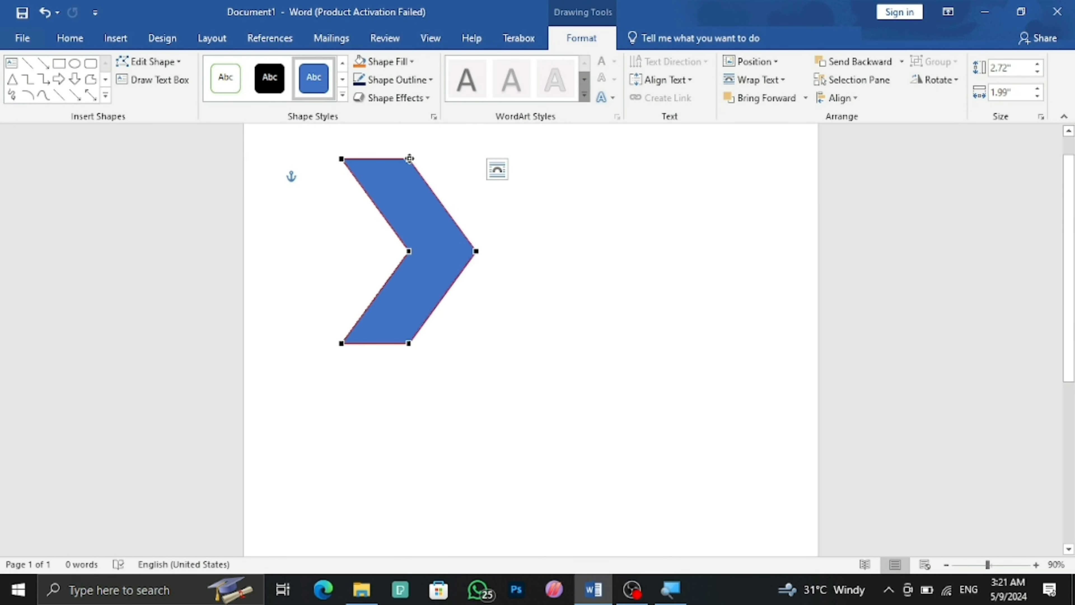
left_click_drag(409, 158, 518, 162)
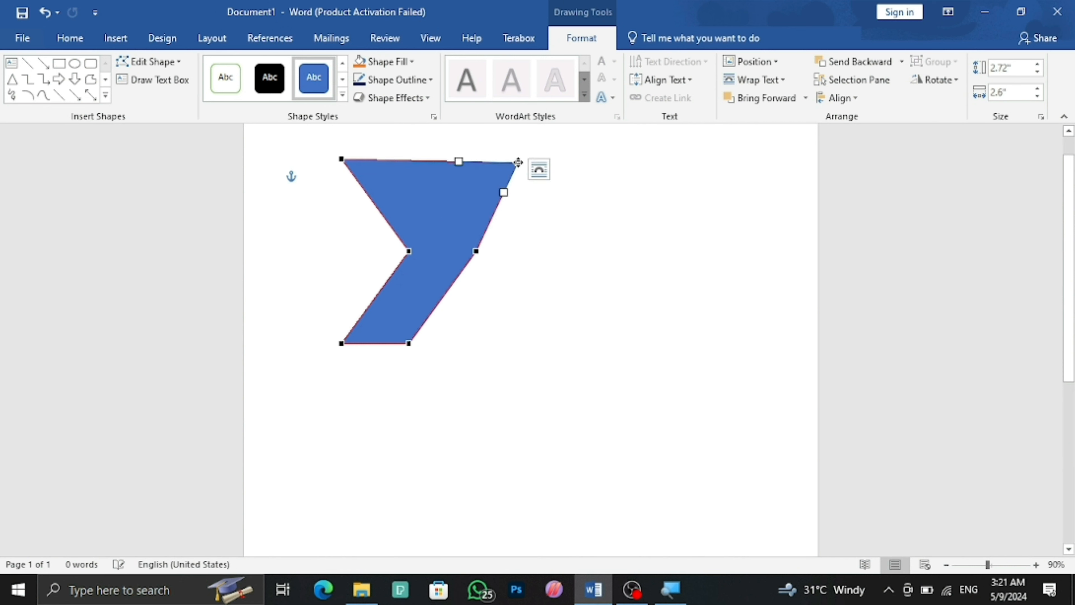
left_click_drag(477, 251, 434, 224)
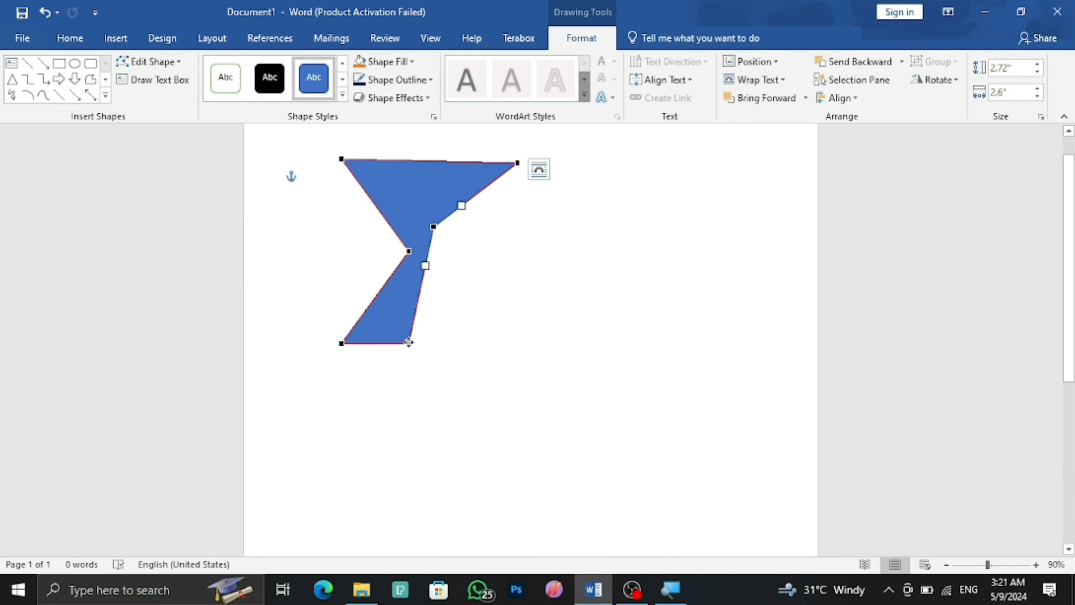
left_click_drag(408, 342, 667, 347)
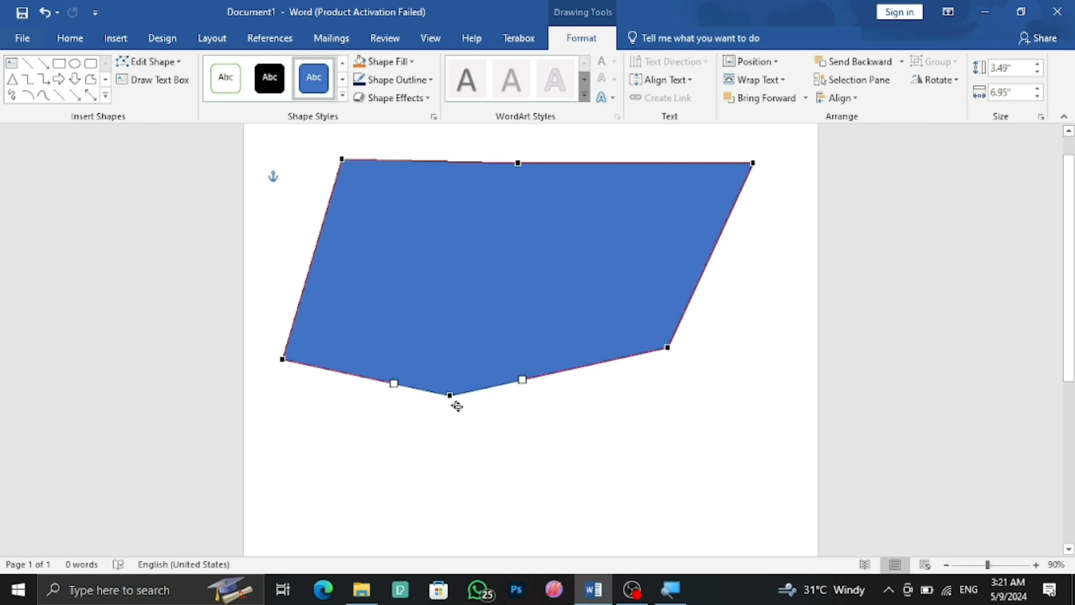
Reposition the blue shape's points to form an irregular polygon about 4.16" high and 5.09" wide with a raised upper-left corner
left_click_drag(452, 393, 467, 419)
left_click_drag(752, 162, 626, 166)
left_click_drag(669, 346, 578, 356)
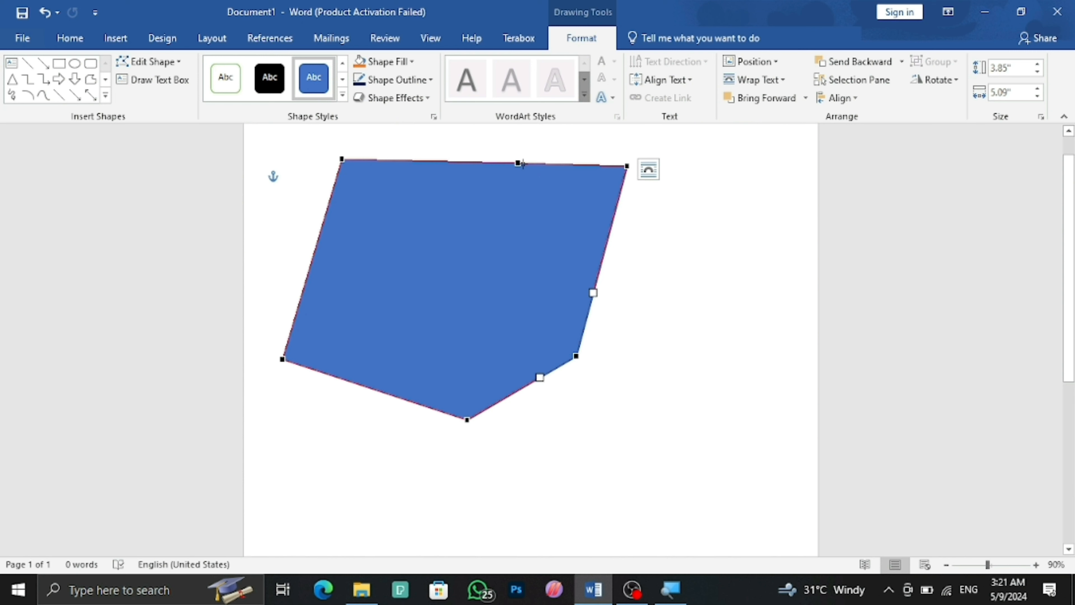
left_click(472, 163)
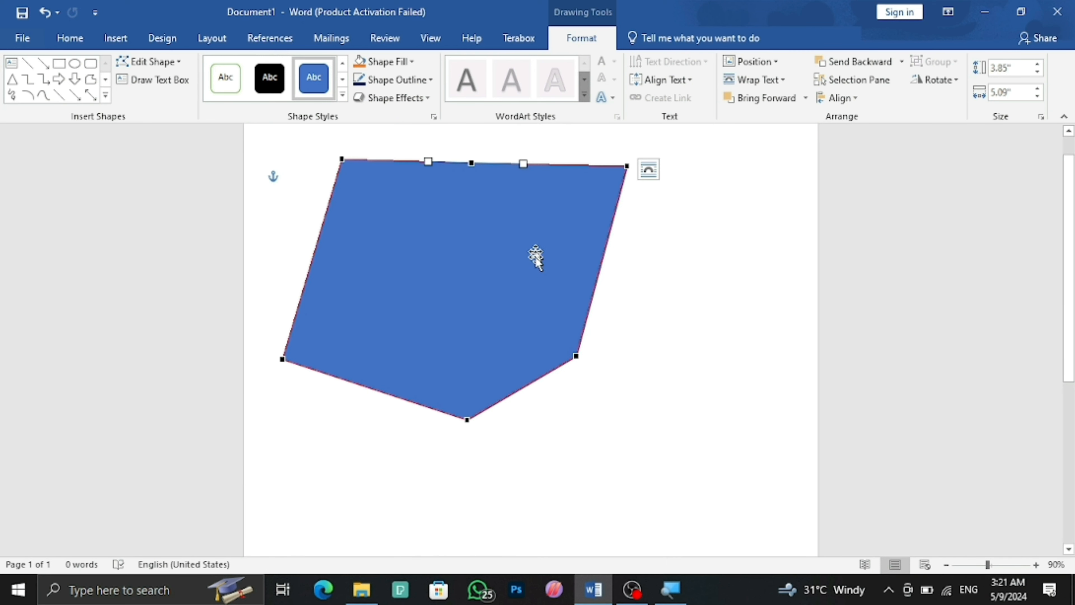
scroll(528, 364, "down", 1)
scroll(527, 365, "up", 2)
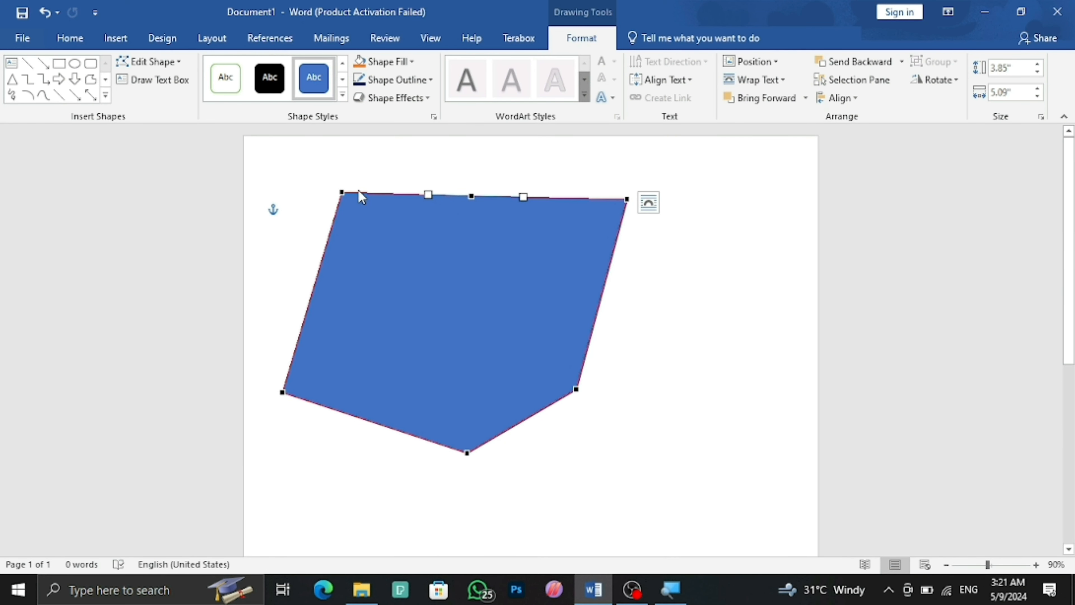
left_click_drag(339, 192, 413, 171)
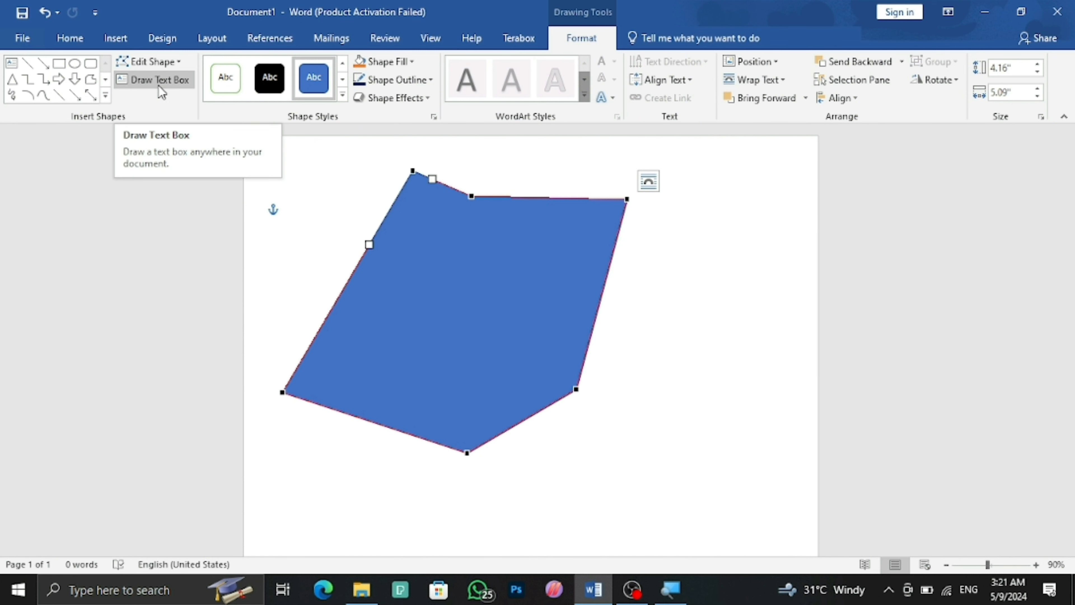
Draw a text box about 1.41" by 1.8" on the polygon in the solid blue style, containing the text "fgffg"
left_click(138, 86)
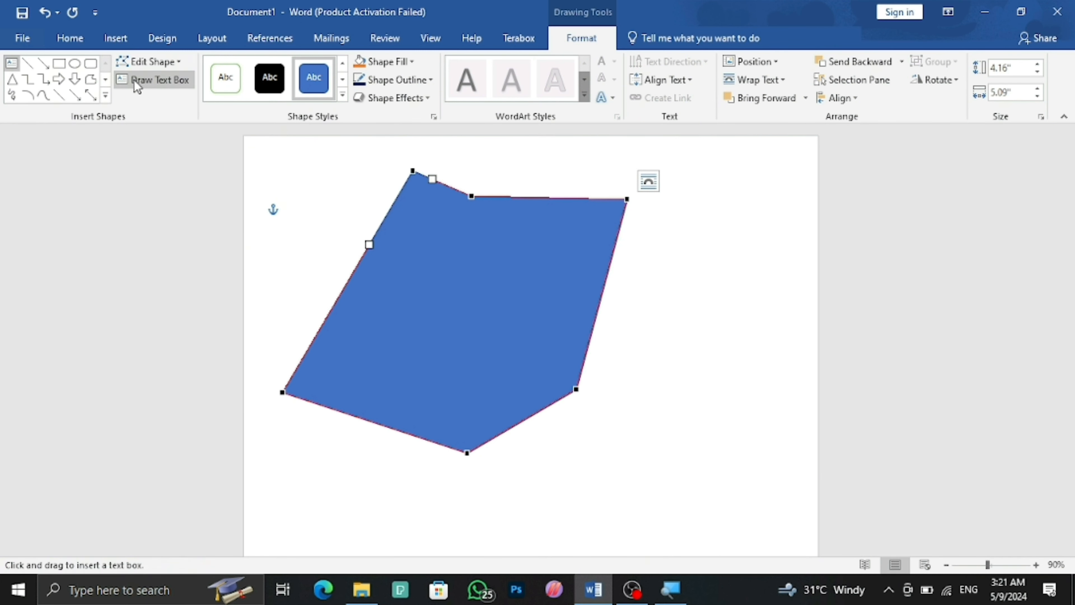
left_click_drag(404, 224, 527, 320)
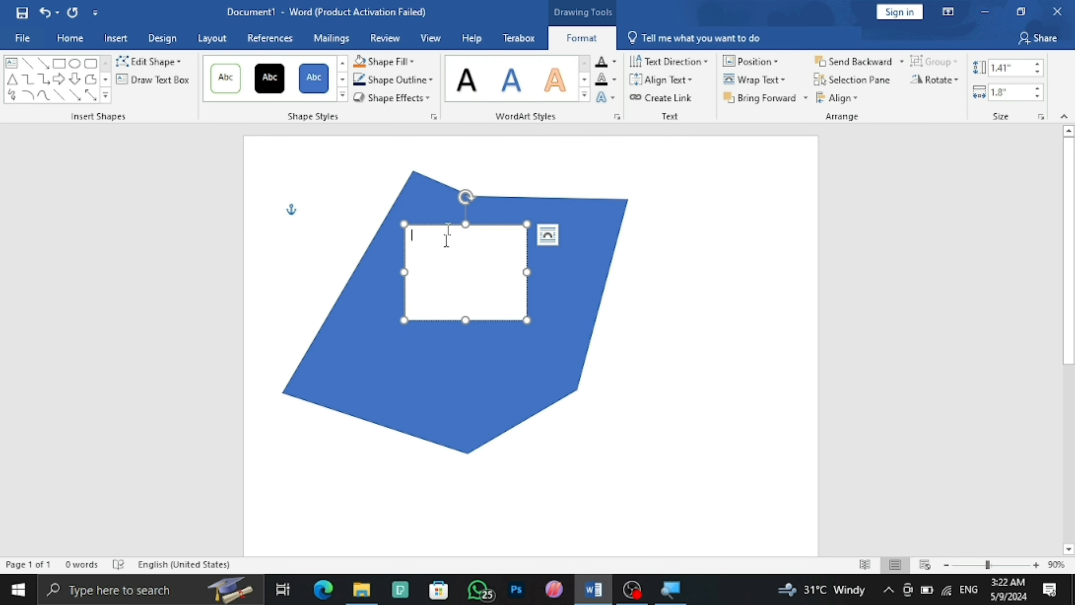
left_click(313, 79)
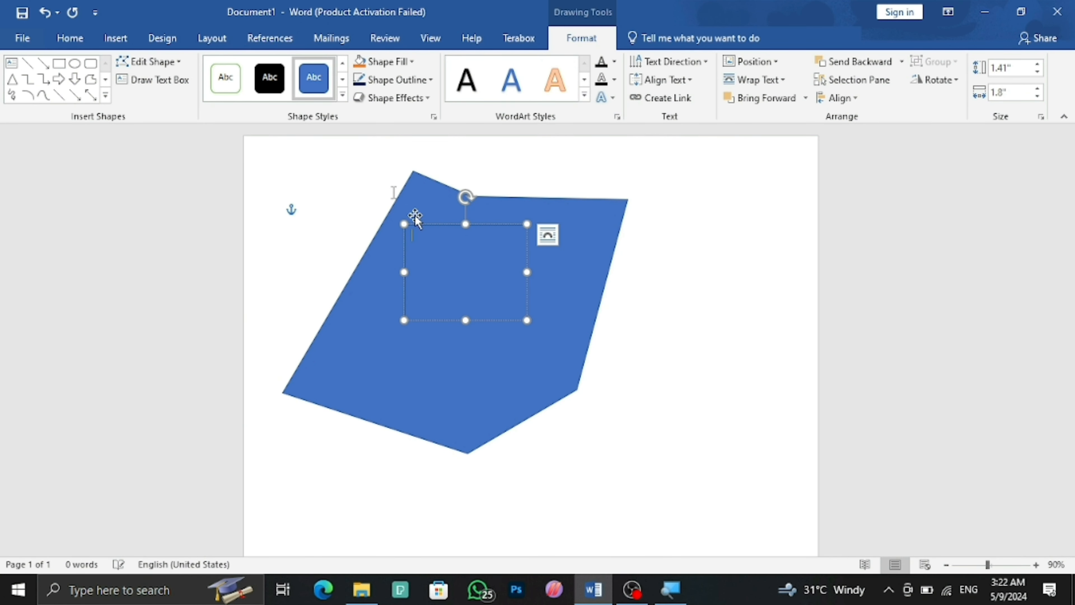
type("fgffg")
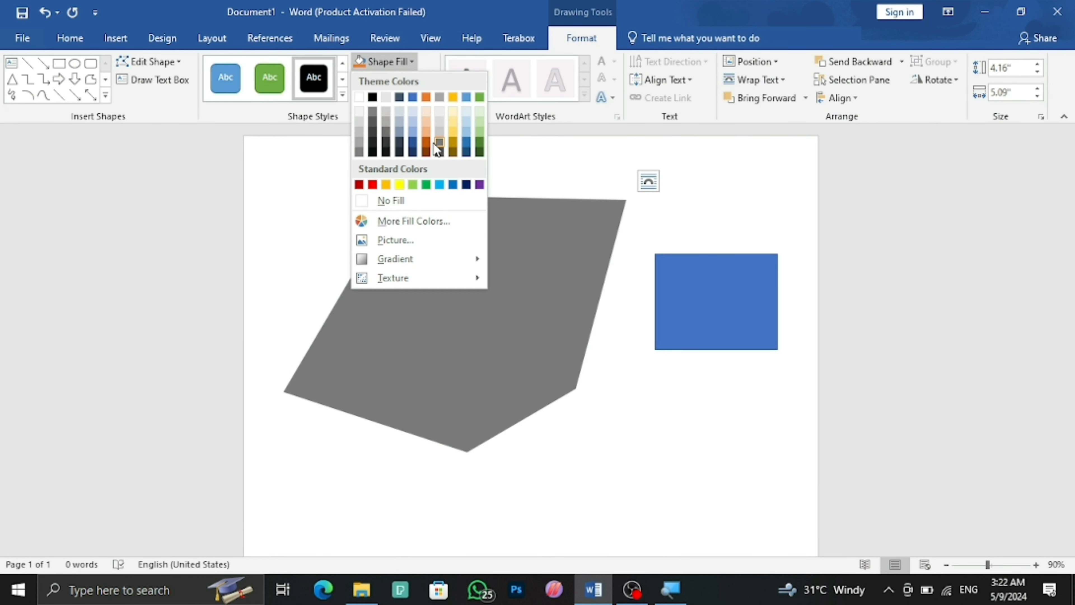
Fill the large irregular polygon with dark orange
left_click(358, 150)
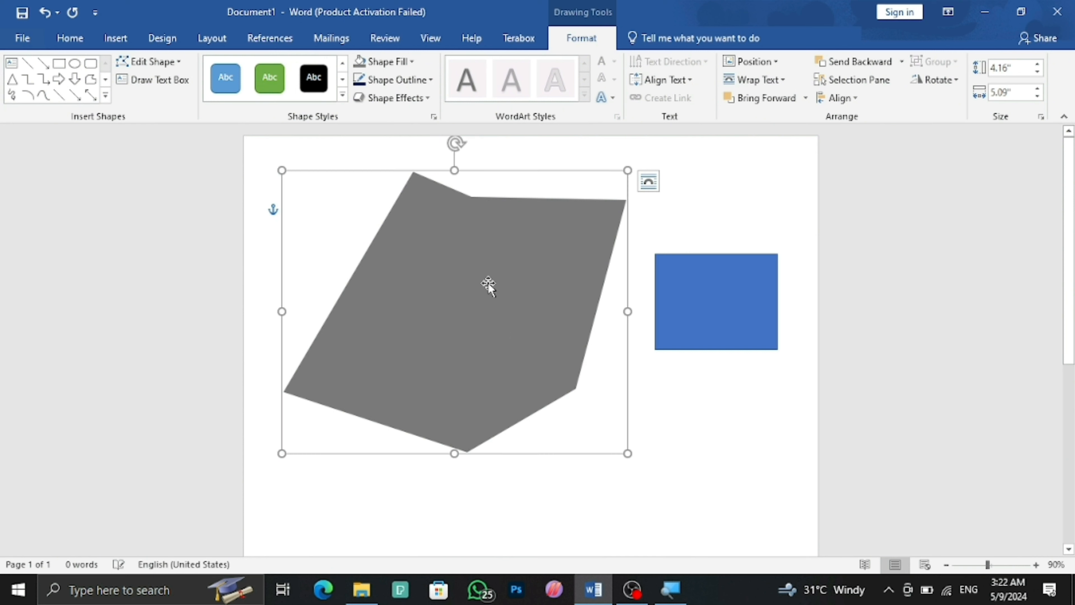
left_click(389, 60)
left_click(426, 141)
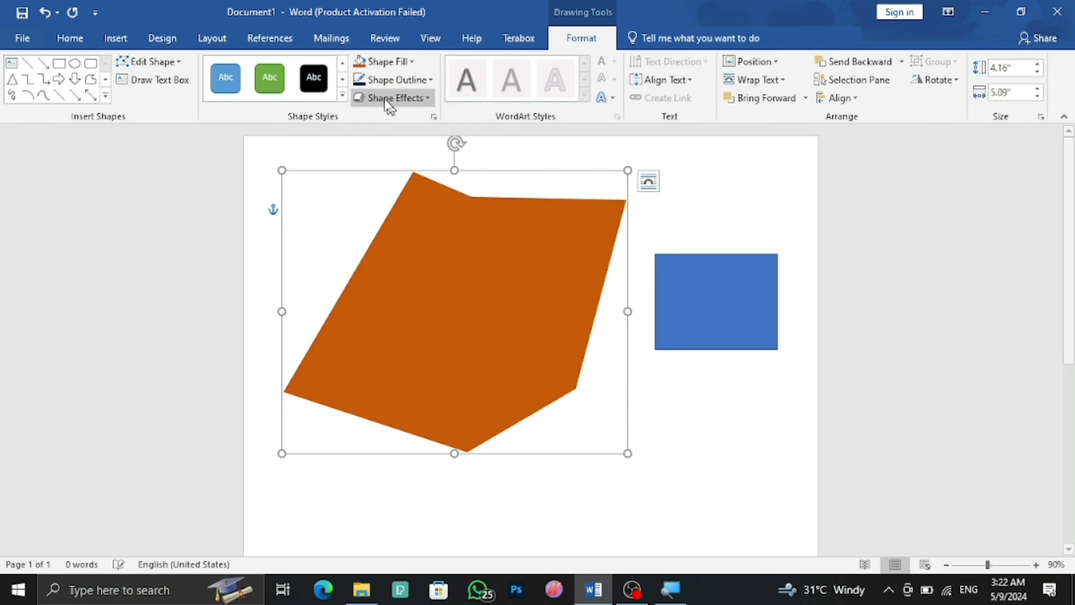
Give the orange polygon a black outline with a weight of 6 pt
left_click(404, 80)
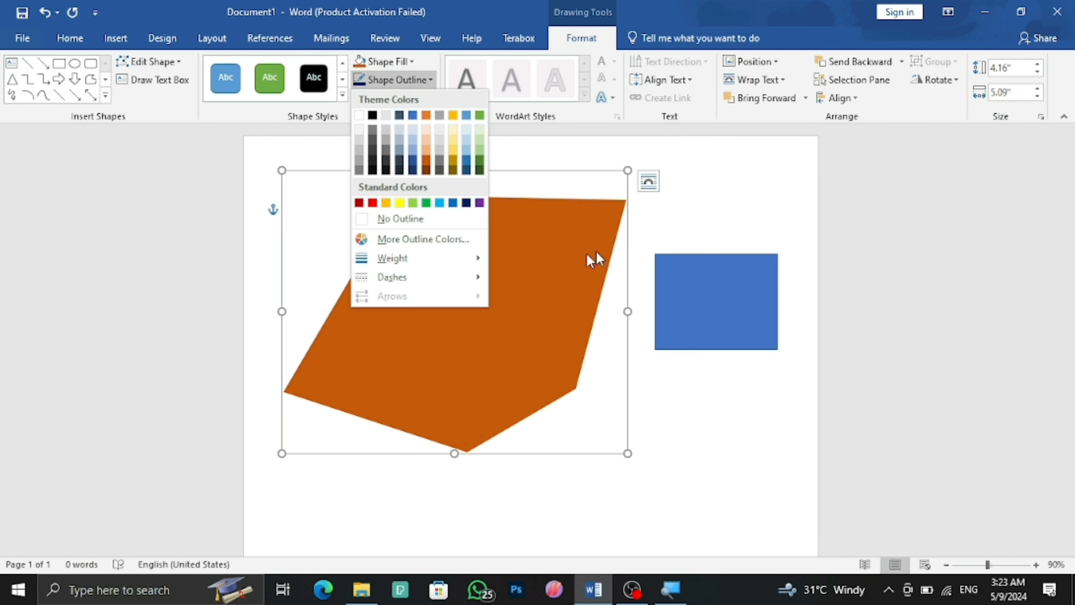
left_click(427, 160)
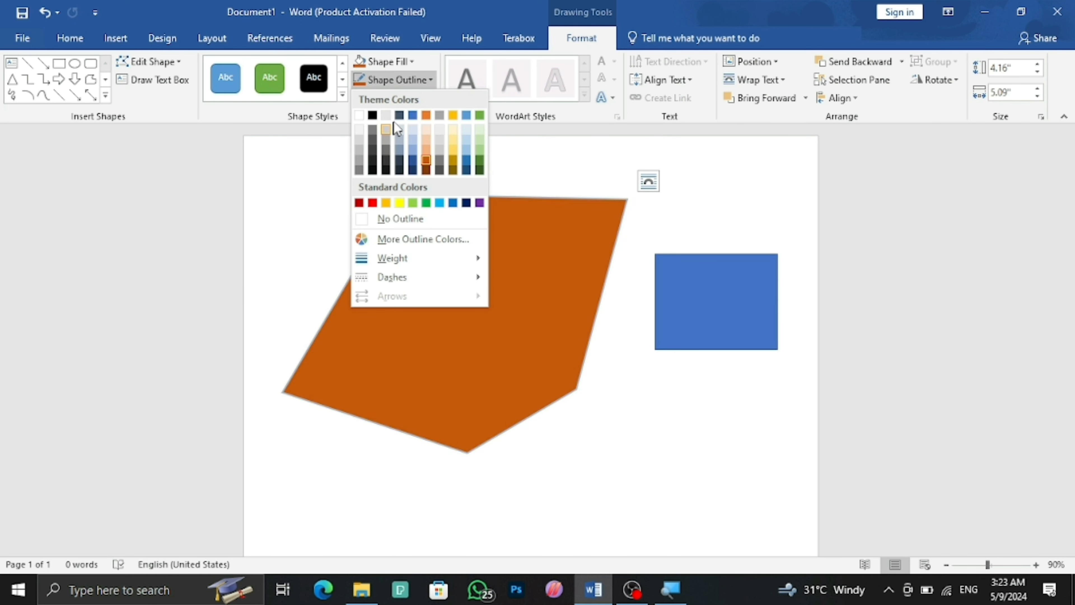
left_click(372, 110)
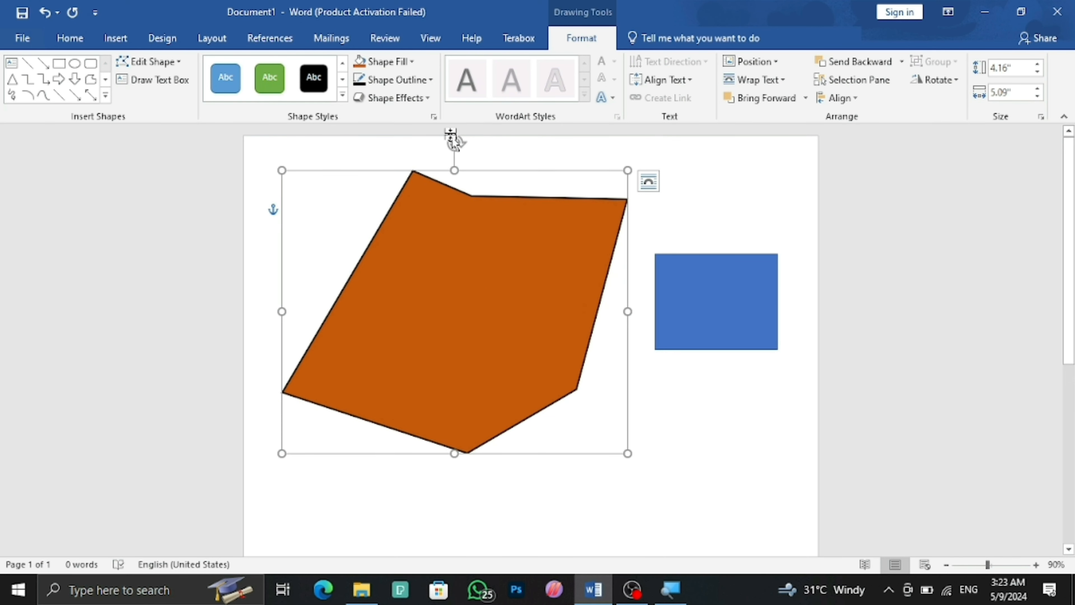
left_click(421, 81)
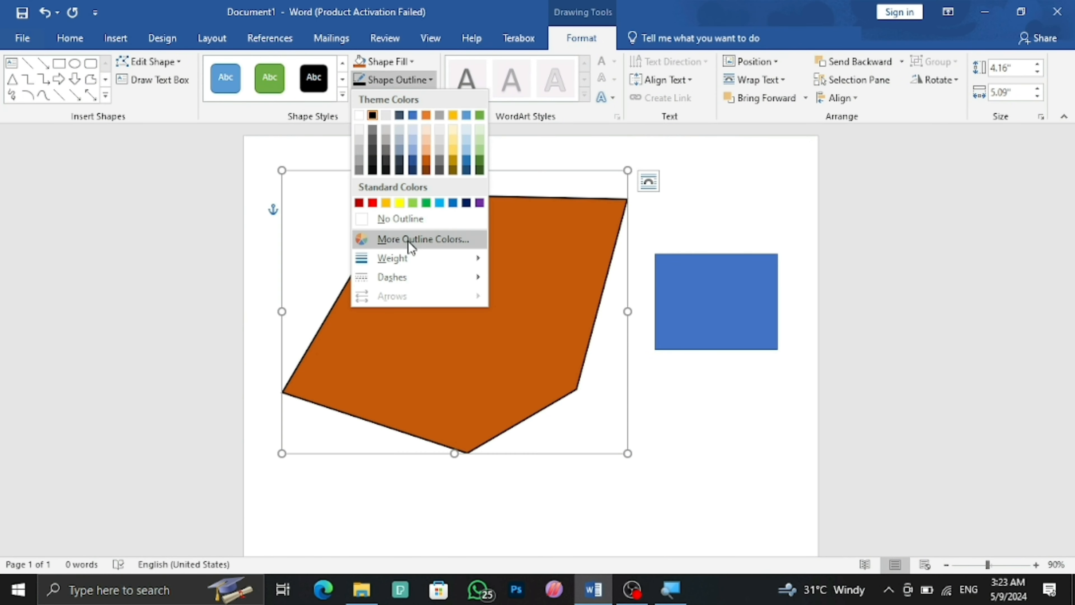
mouse_move(445, 258)
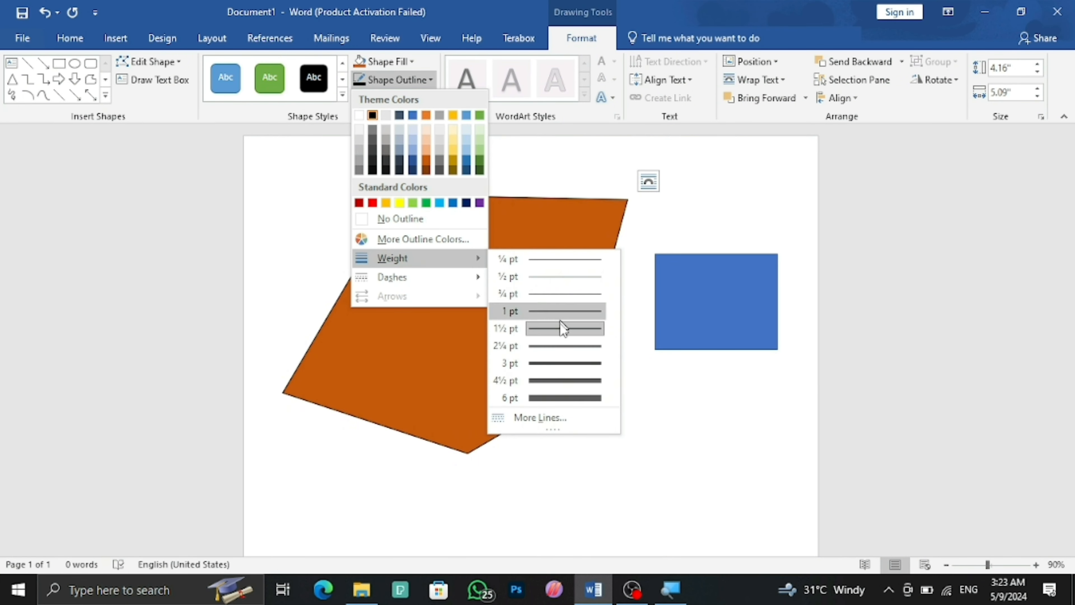
left_click(570, 392)
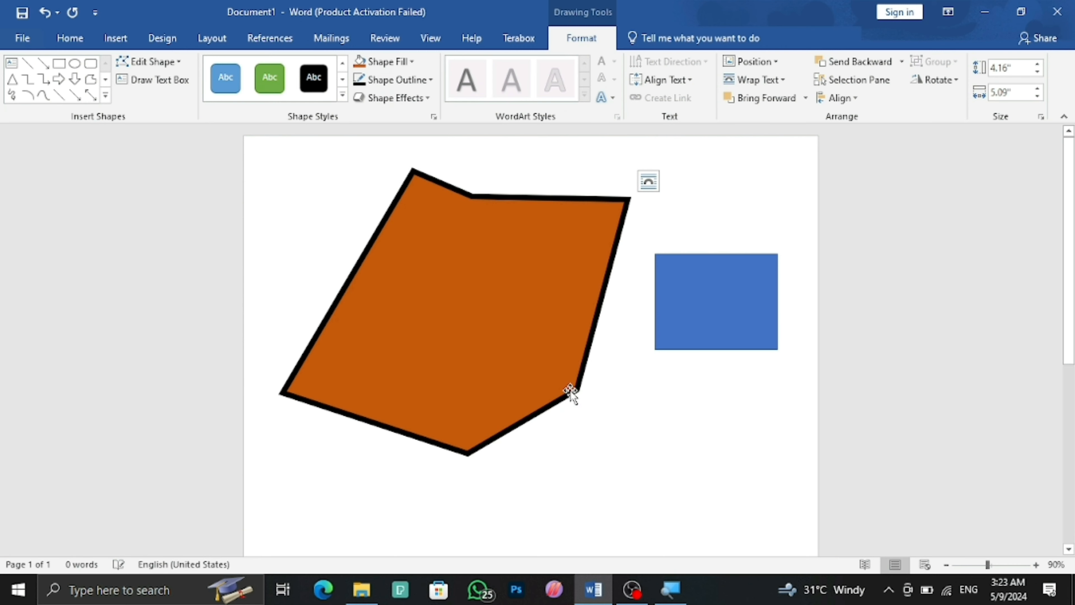
left_click(570, 390)
Apply a preset effect with a soft shadow and a perspective 3-D rotation to the orange polygon
left_click(417, 104)
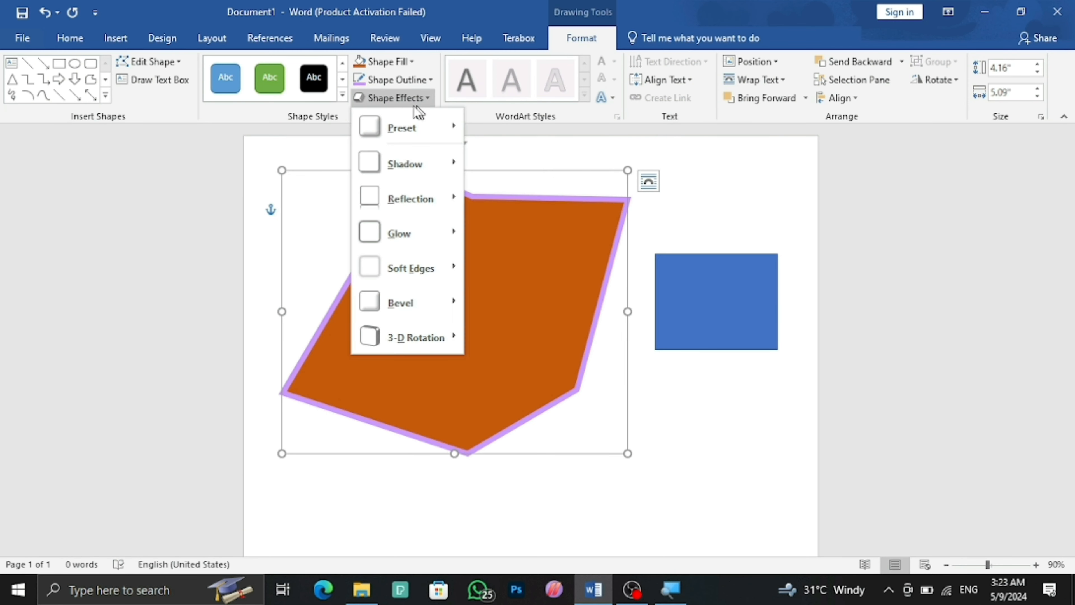
mouse_move(427, 129)
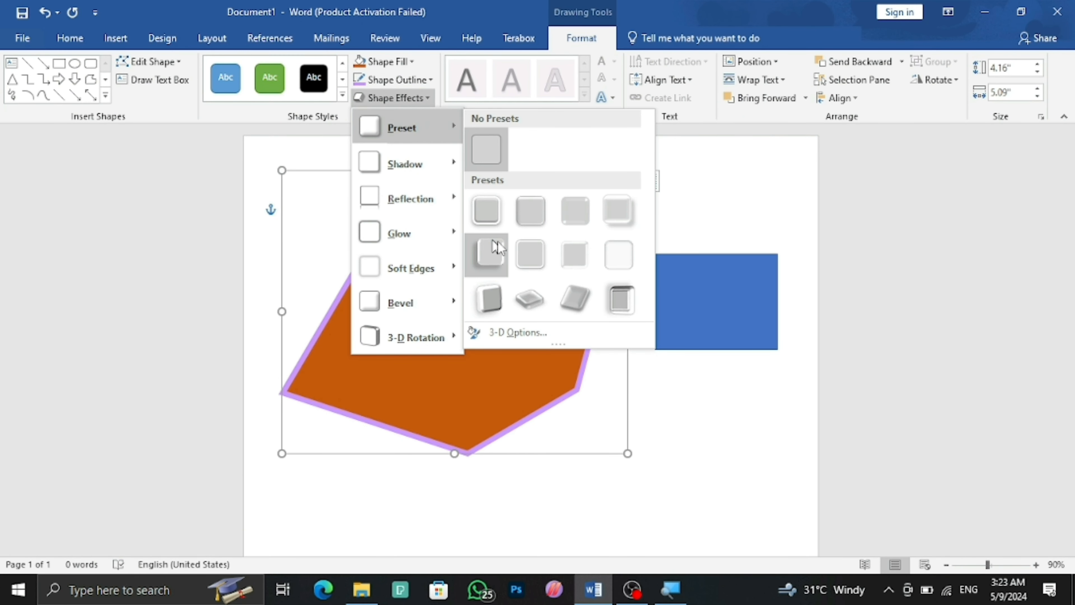
left_click(503, 273)
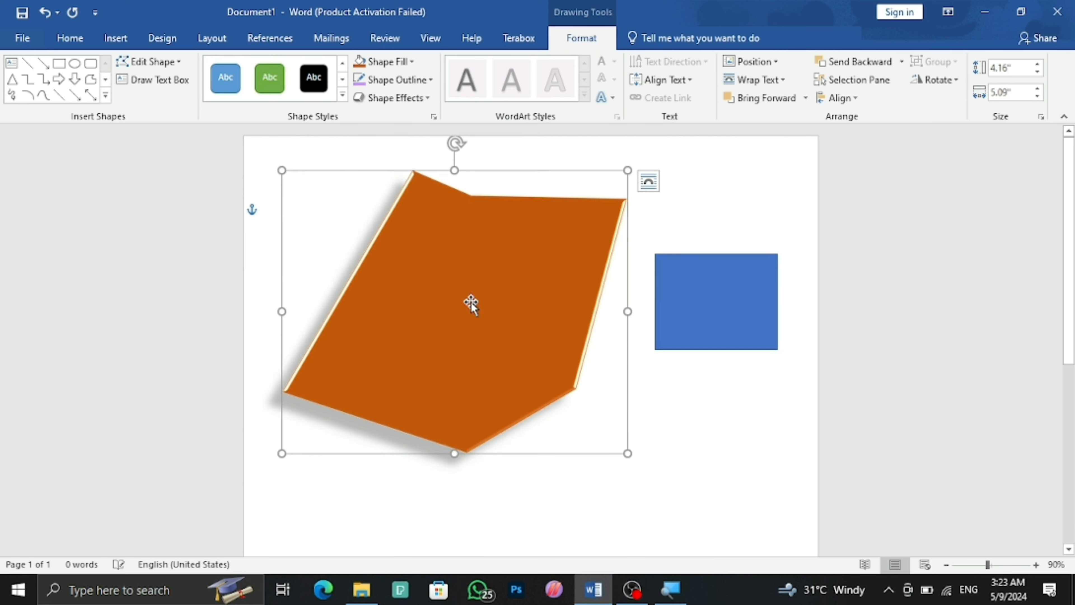
left_click(407, 100)
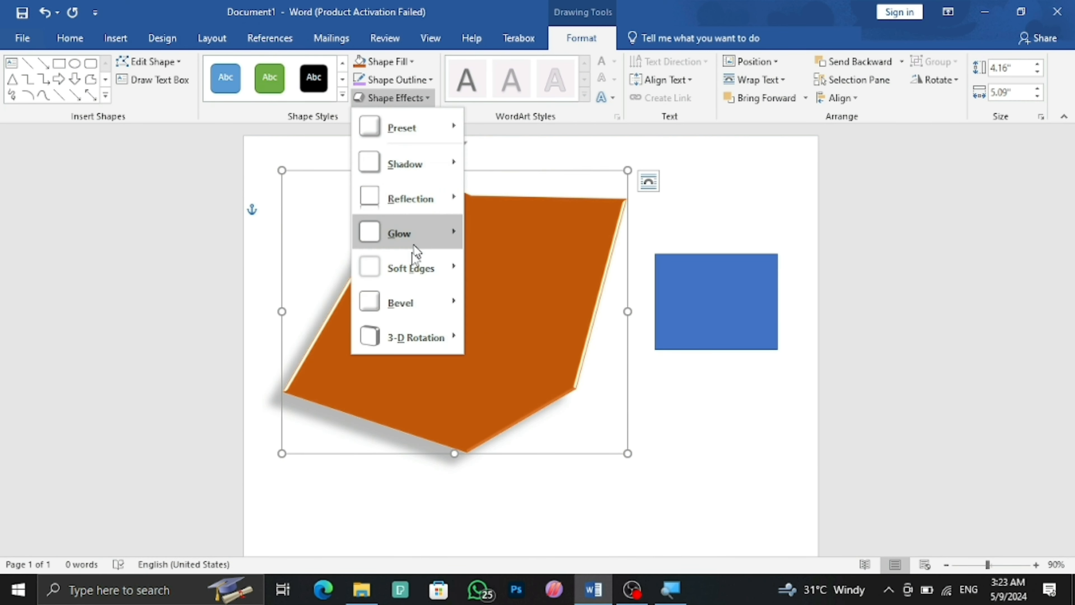
mouse_move(425, 333)
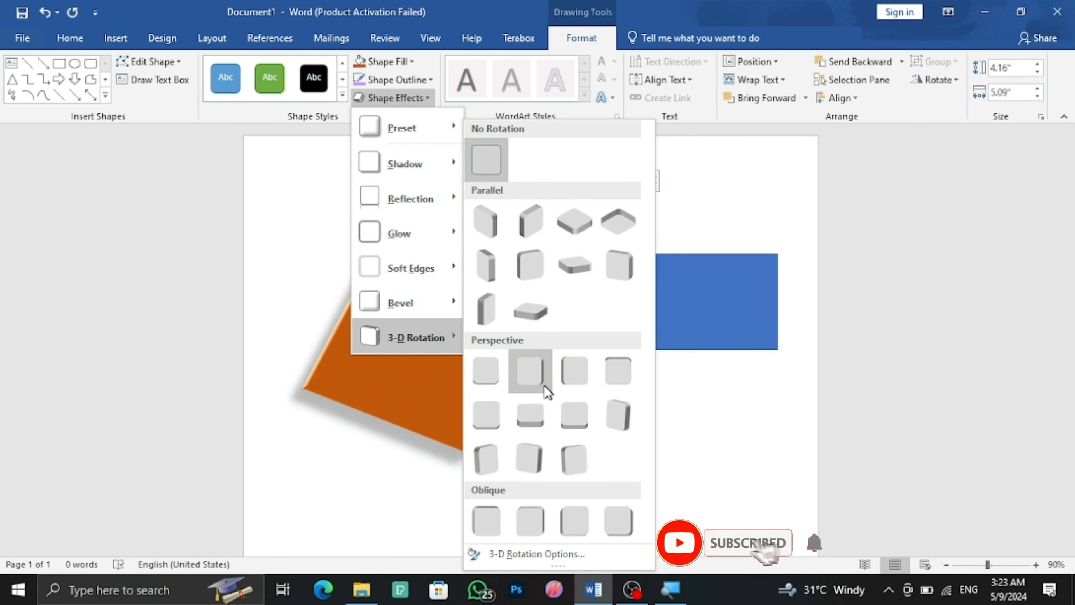
left_click(544, 377)
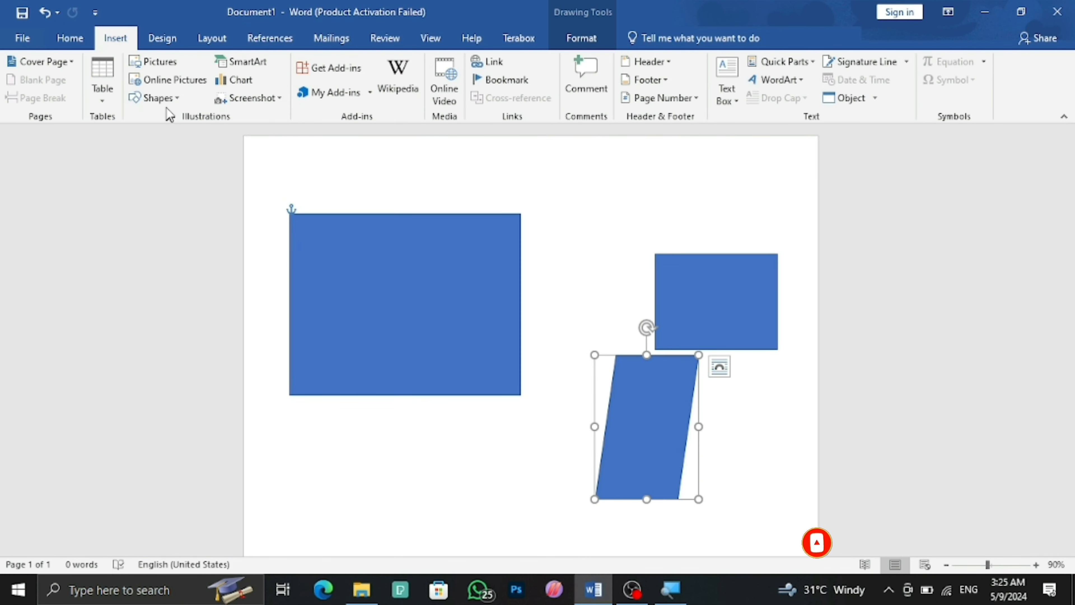
Draw a smiley face about 3.47" high and 3.41" wide overlapping the blue rectangles and the parallelogram
left_click(154, 97)
scroll(219, 349, "down", 1)
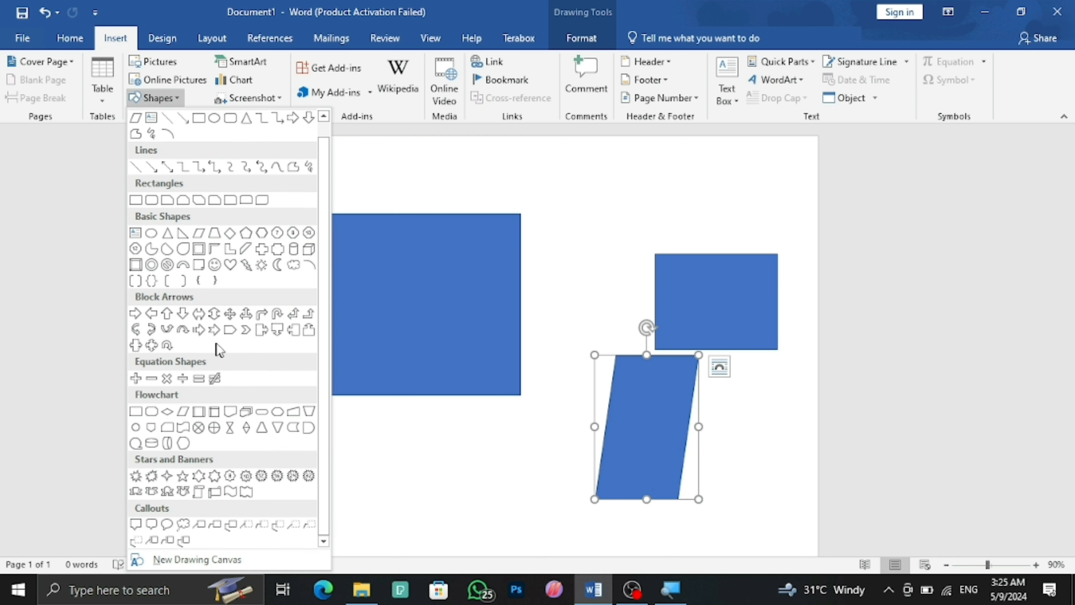
left_click(215, 264)
left_click_drag(505, 165, 737, 400)
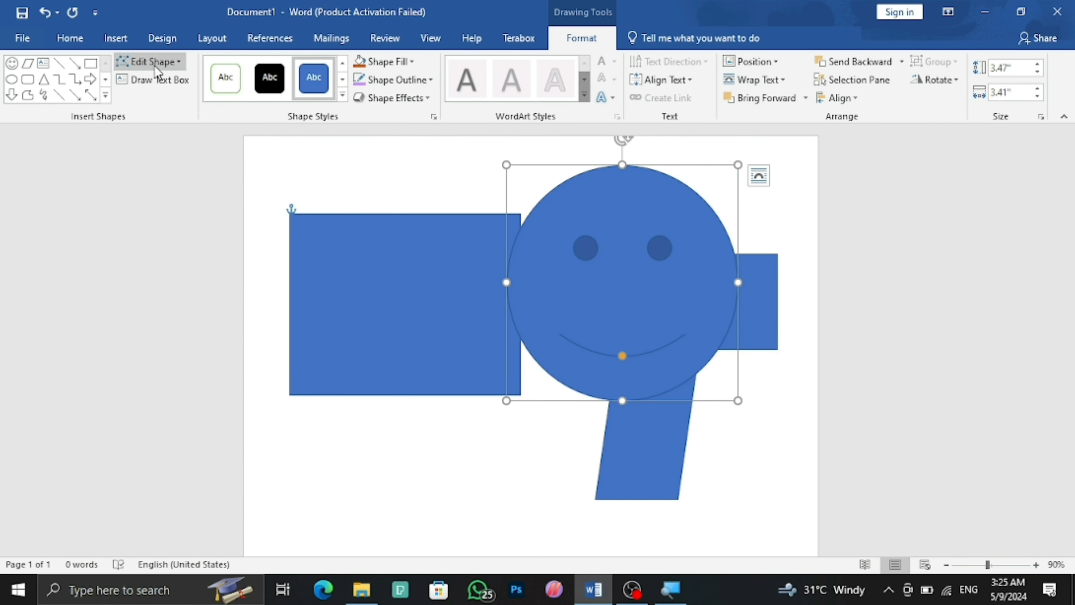
Draw a right block arrow about 0.42" high and 3.1" wide above the large blue rectangle
left_click(93, 80)
left_click_drag(280, 158, 490, 186)
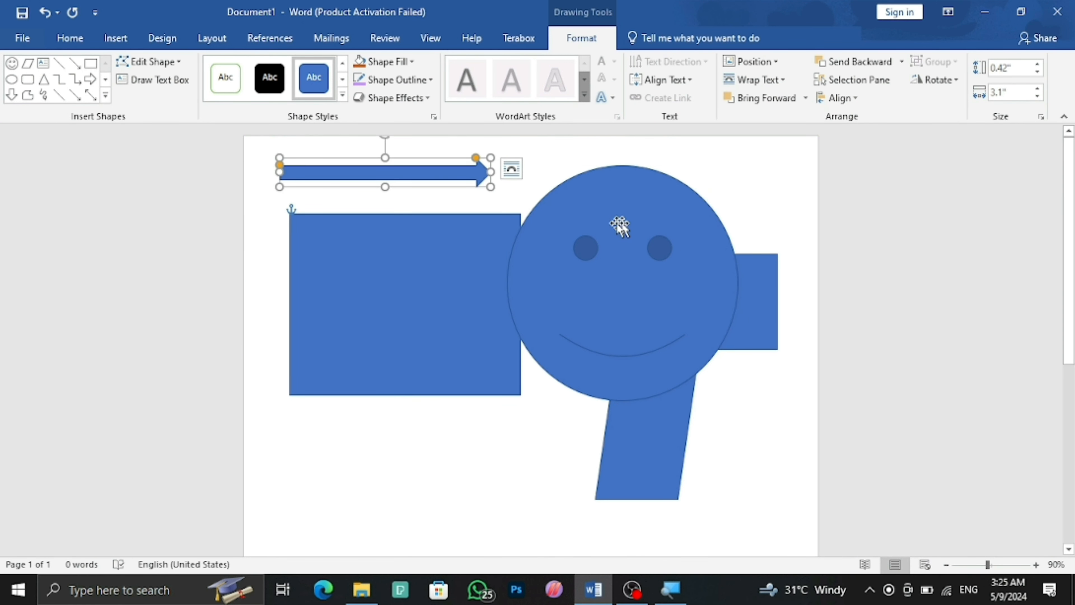
scroll(716, 409, "down", 3)
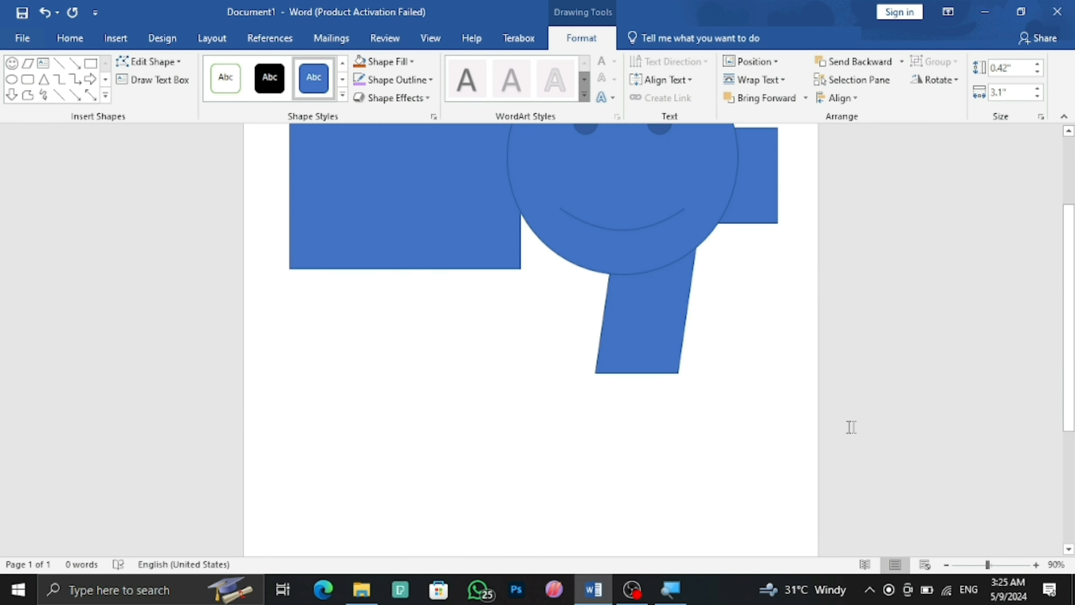
scroll(614, 389, "up", 3)
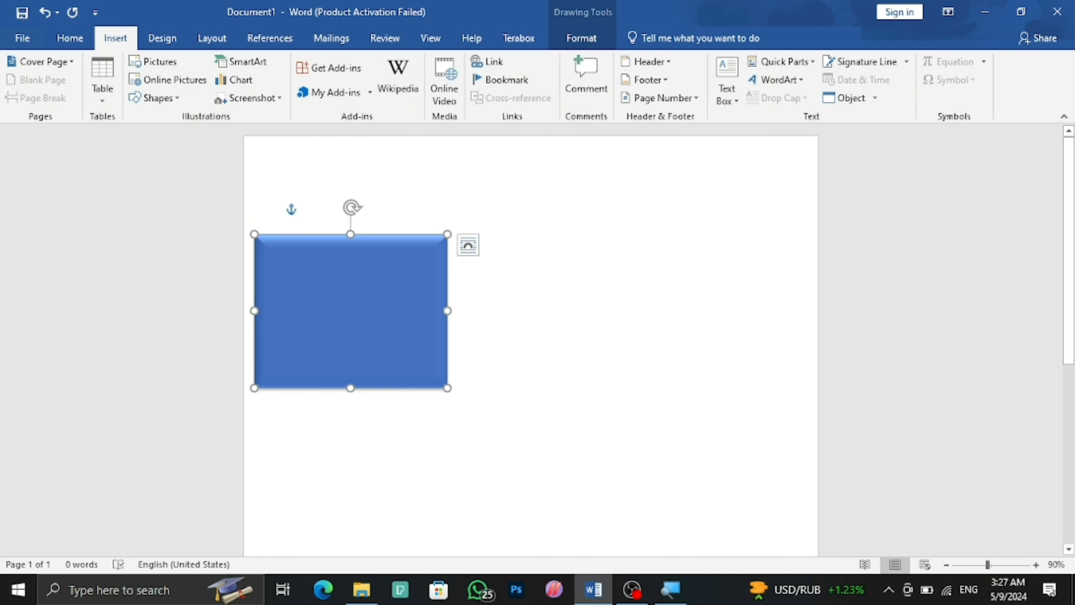